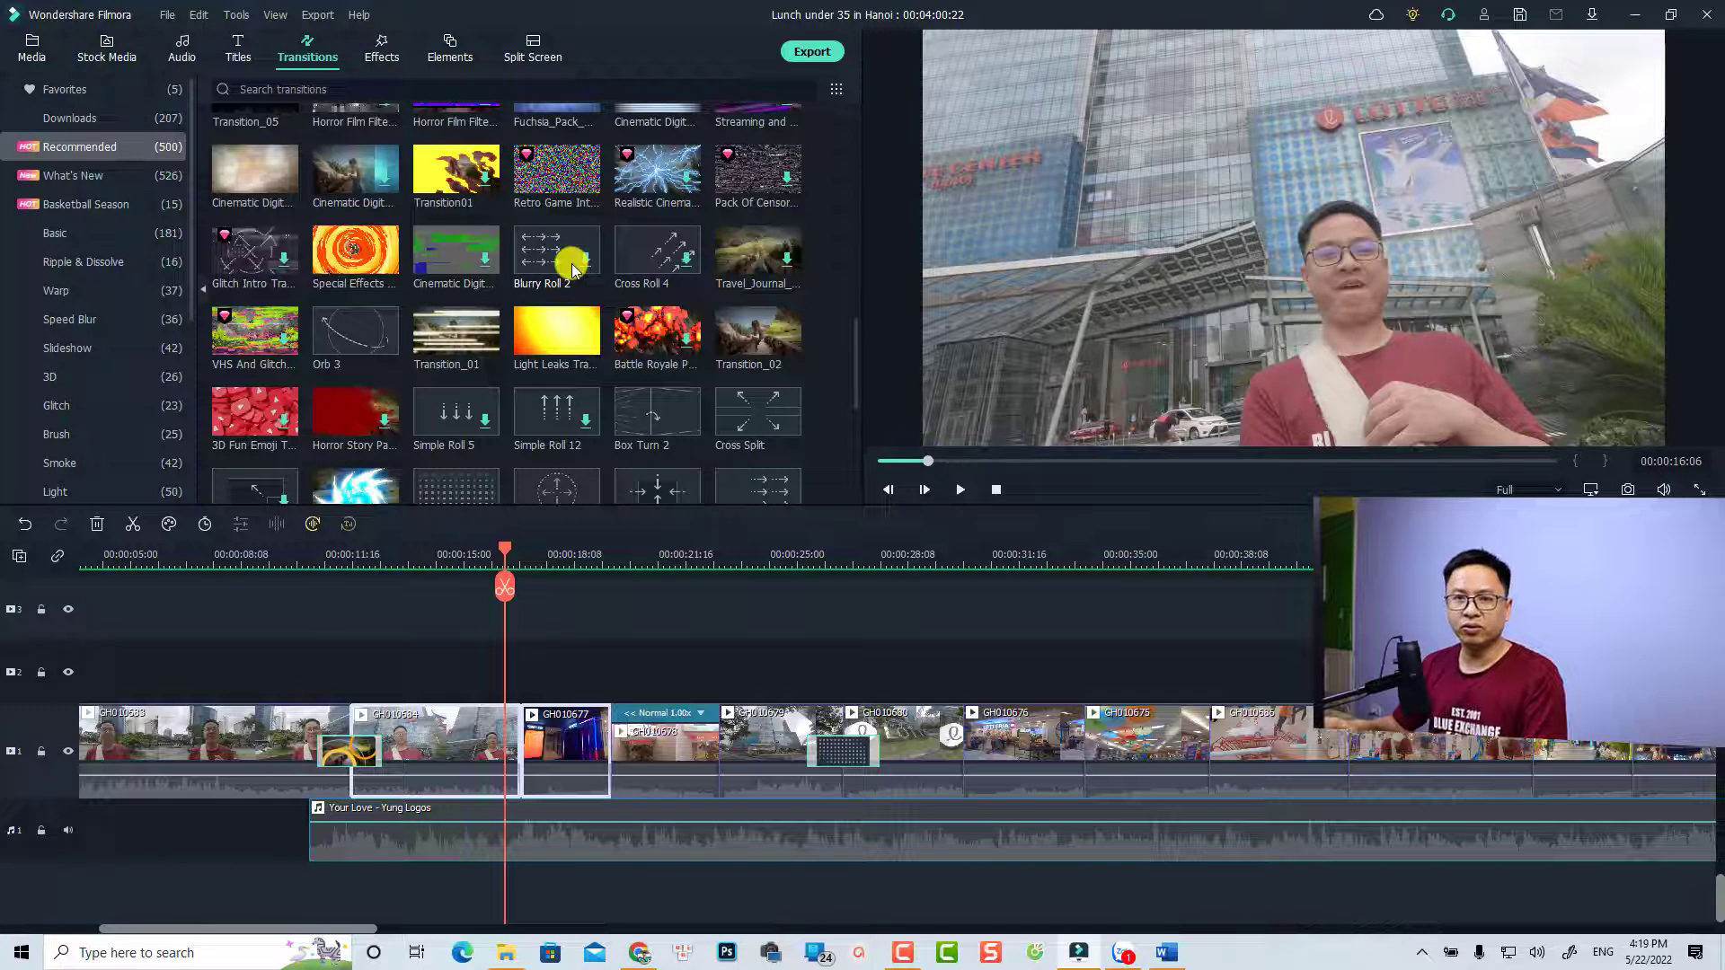
Step: Download the Blurry Roll 2 transition and the Cinematic Digit transition beside it, then check the Downloads category and return to Recommended
{"action": "right_click", "coordinate": [572, 270]}
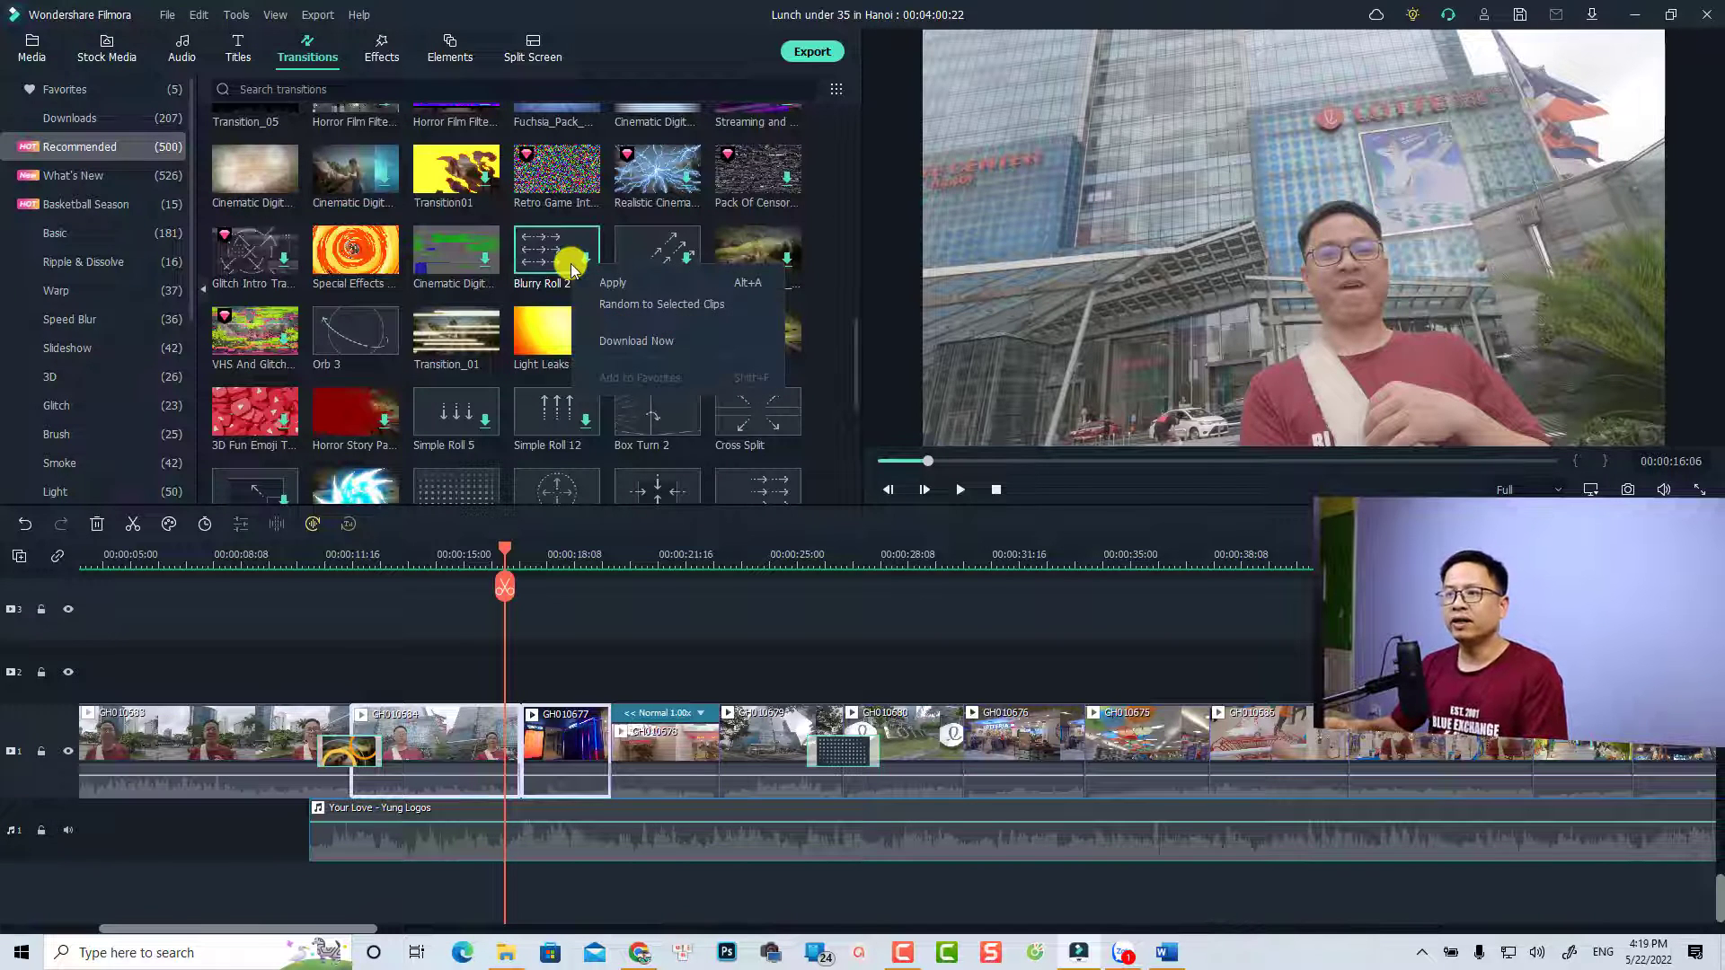
{"action": "left_click", "coordinate": [595, 341]}
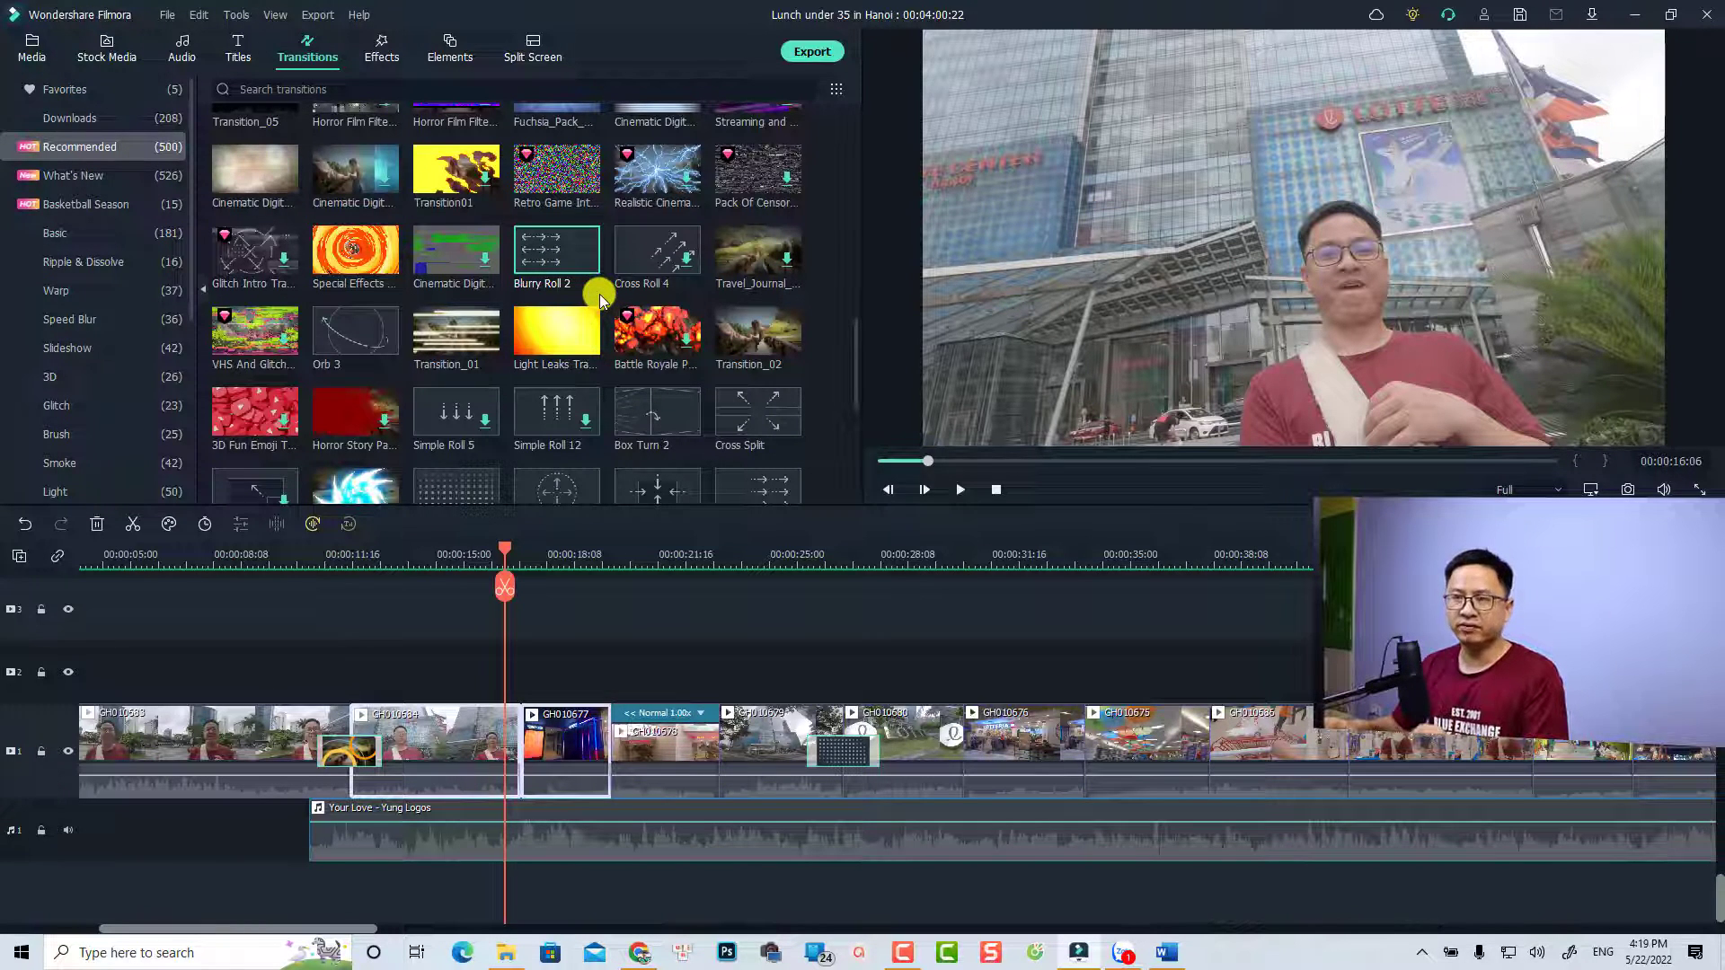
{"action": "left_click", "coordinate": [455, 269]}
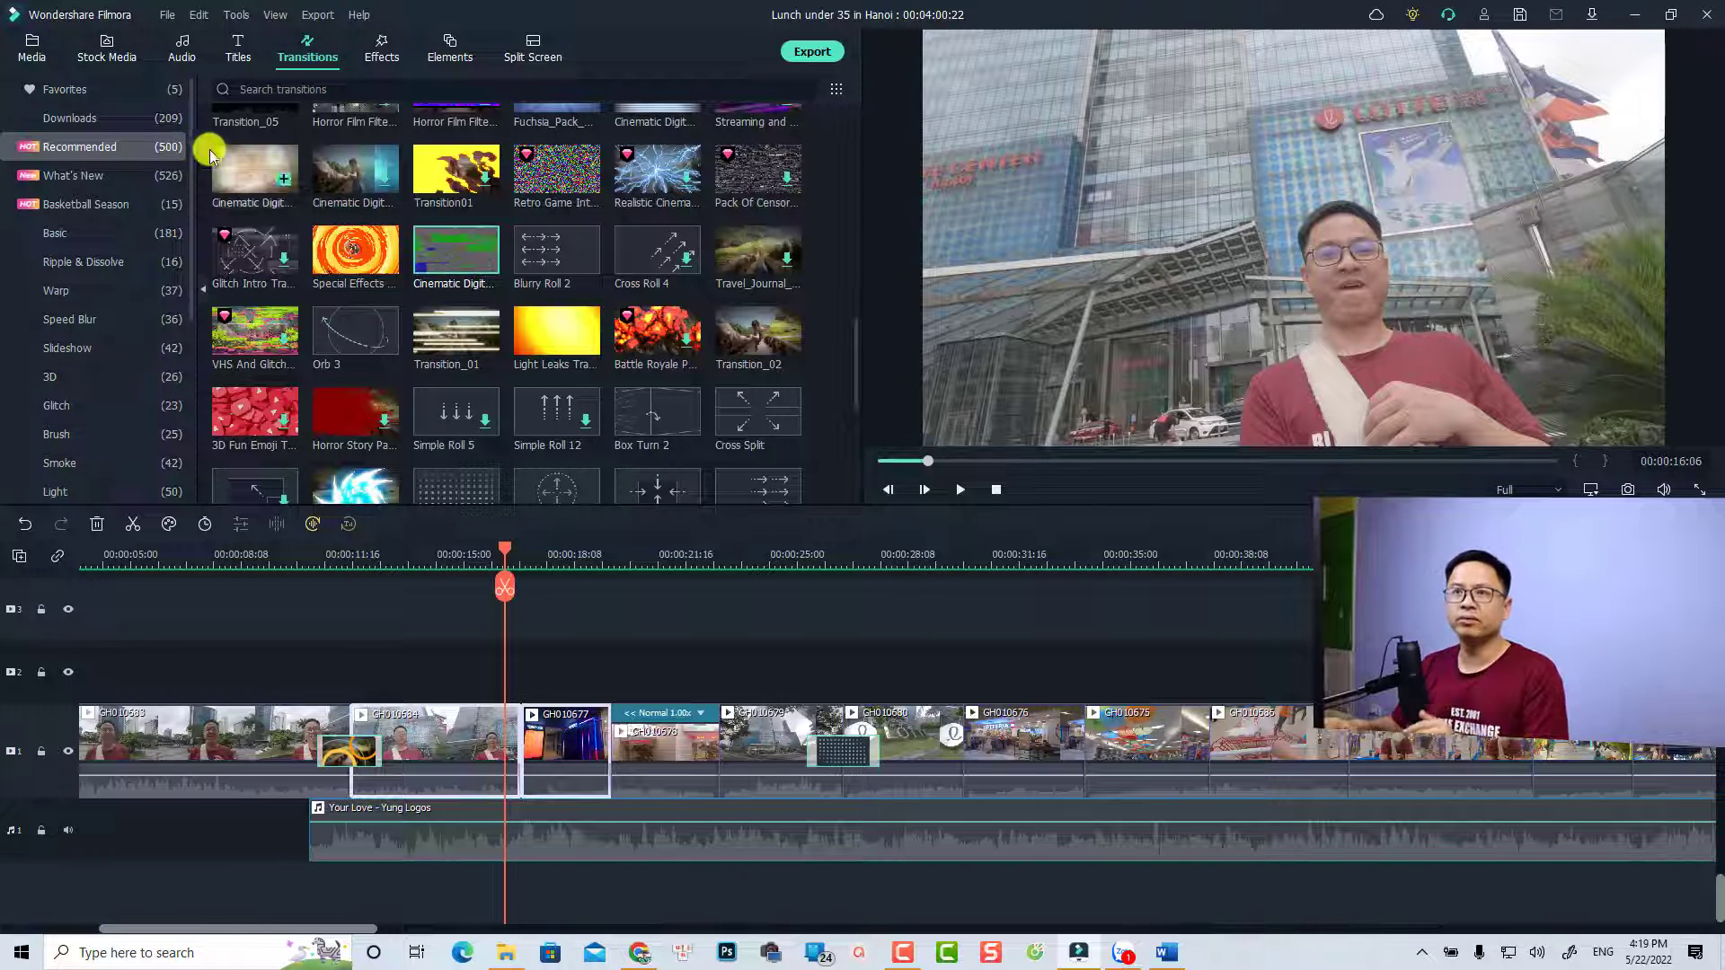
{"action": "left_click", "coordinate": [92, 118]}
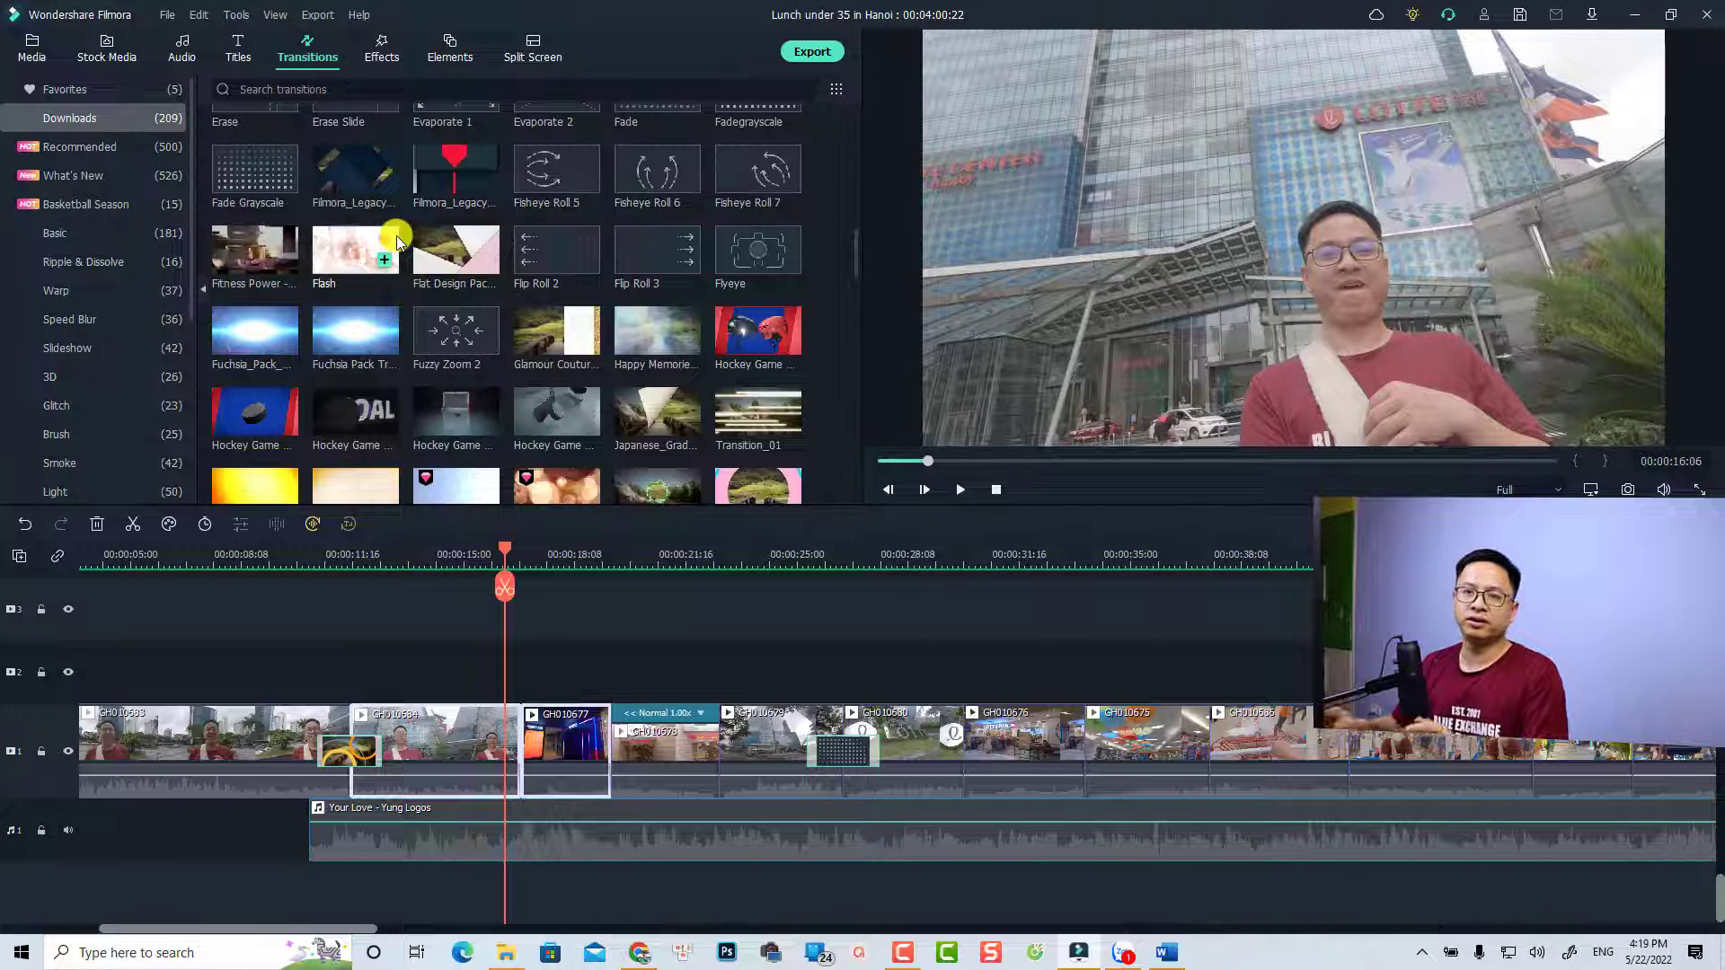
{"action": "left_click", "coordinate": [77, 148]}
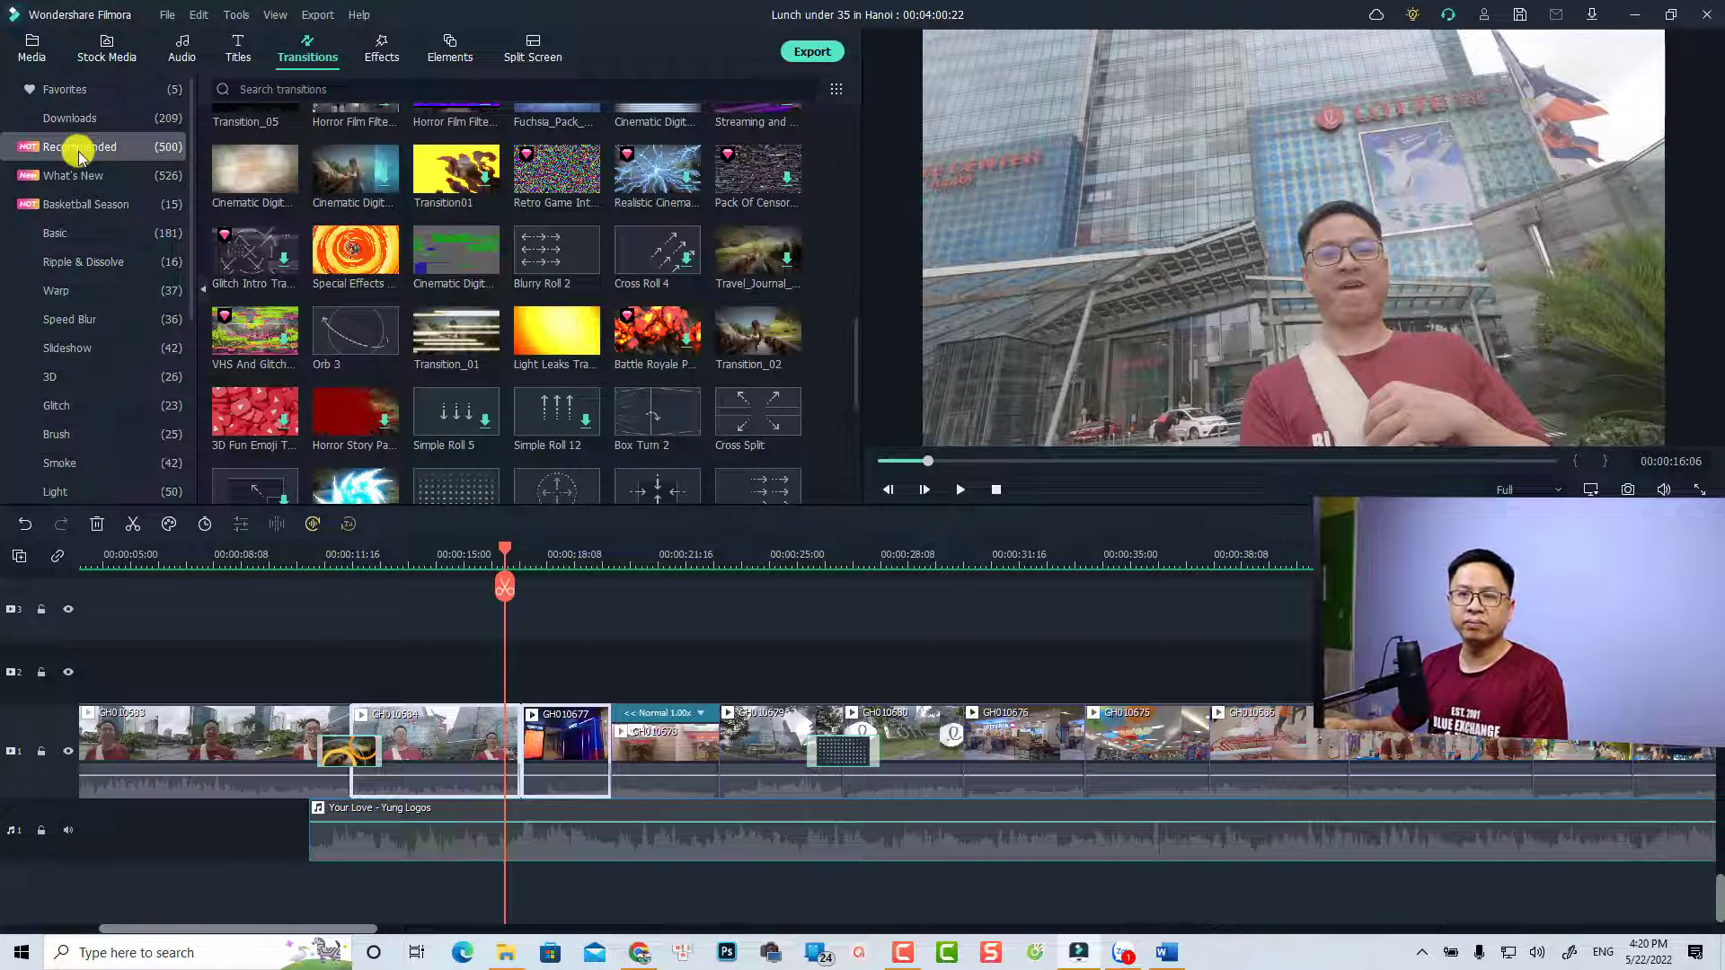
Step: Search the transitions for "dissolve", add Dissolve at the cut before clip GH010677, and play the timeline across it
{"action": "left_click", "coordinate": [367, 89]}
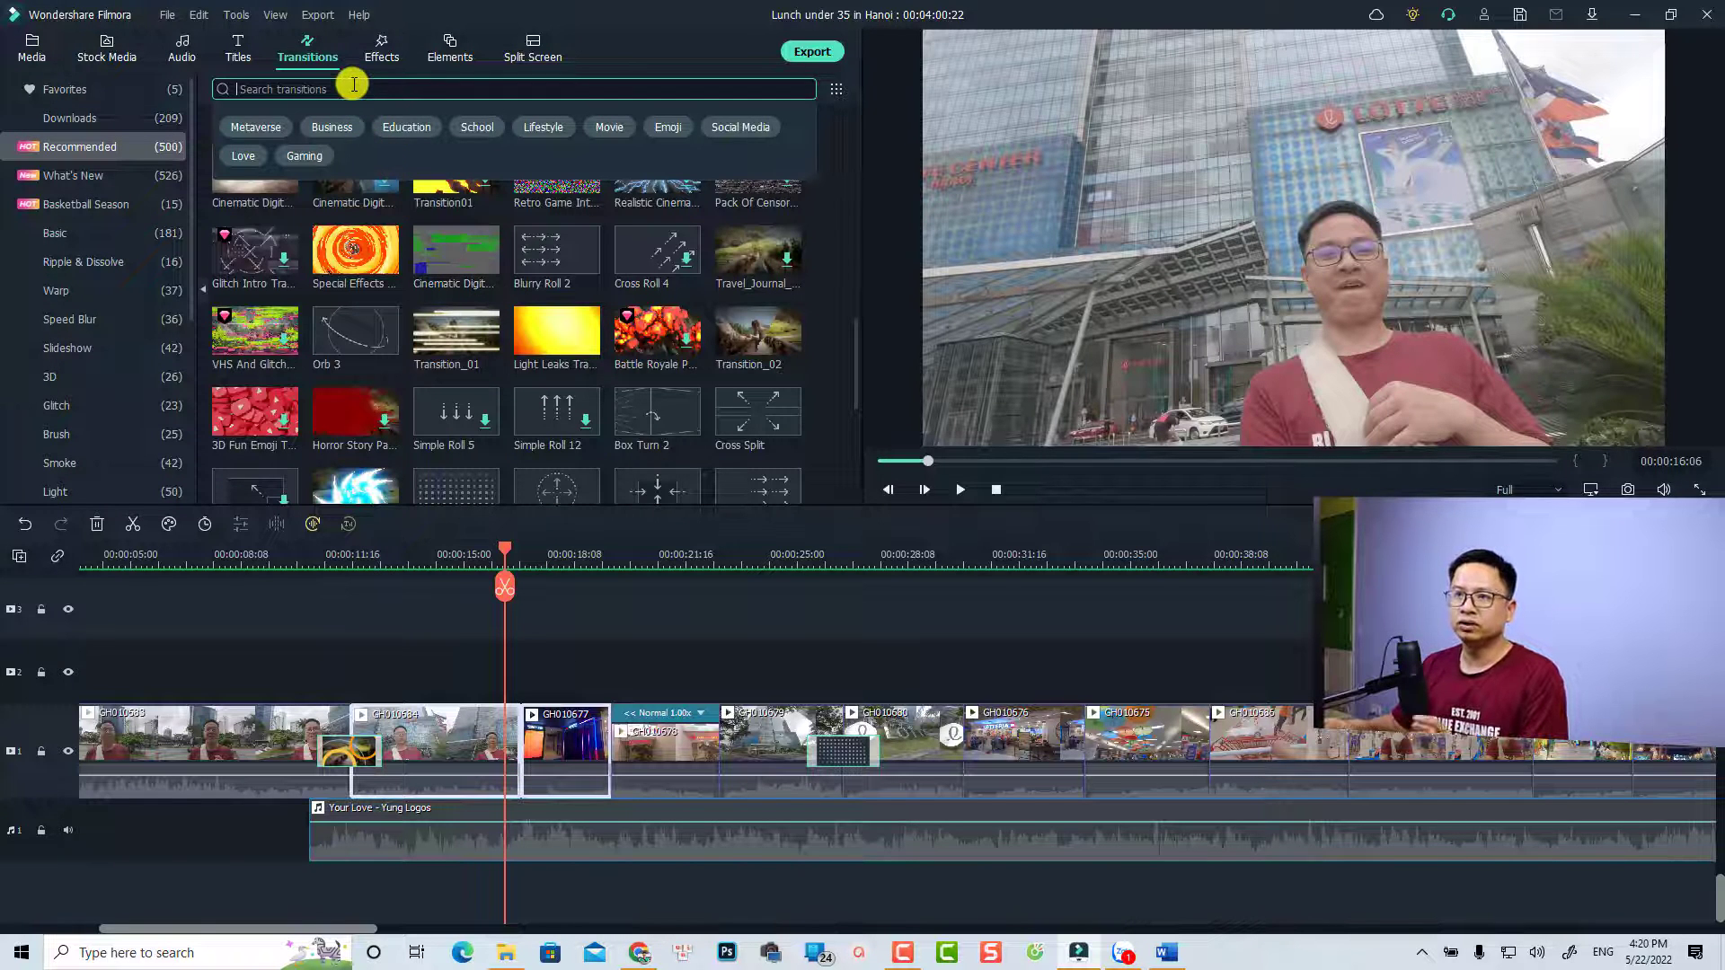
{"action": "type", "text": "sol"}
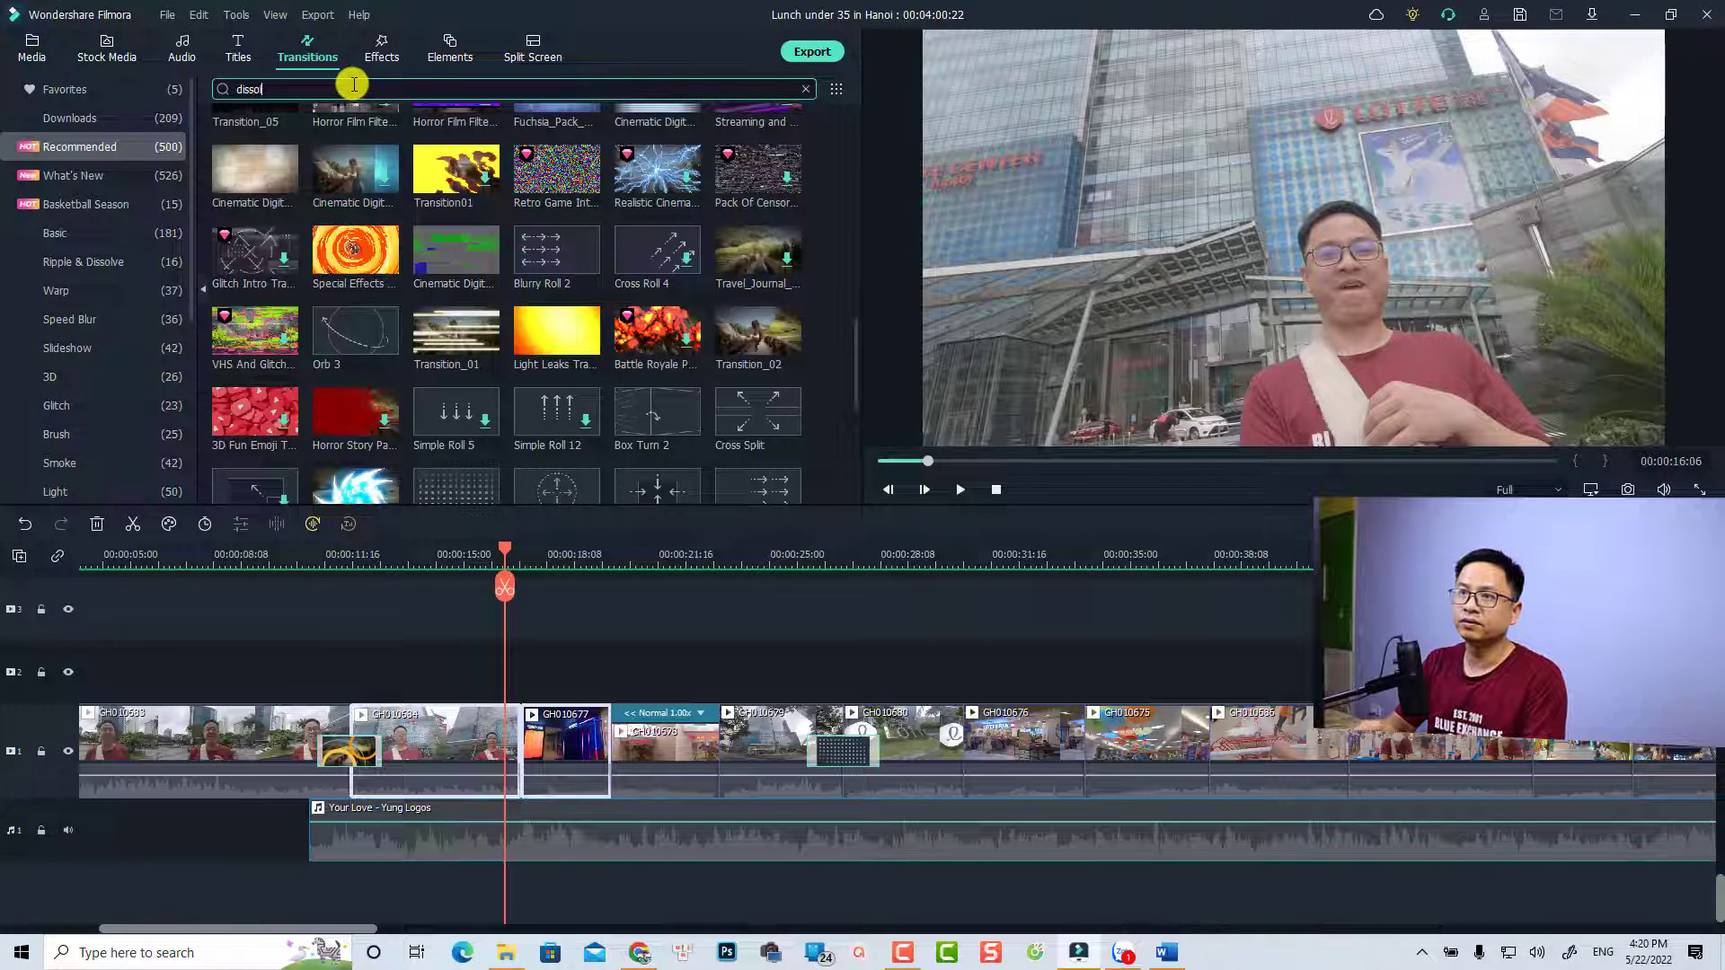
{"action": "type", "text": "ve"}
{"action": "key", "text": "Return"}
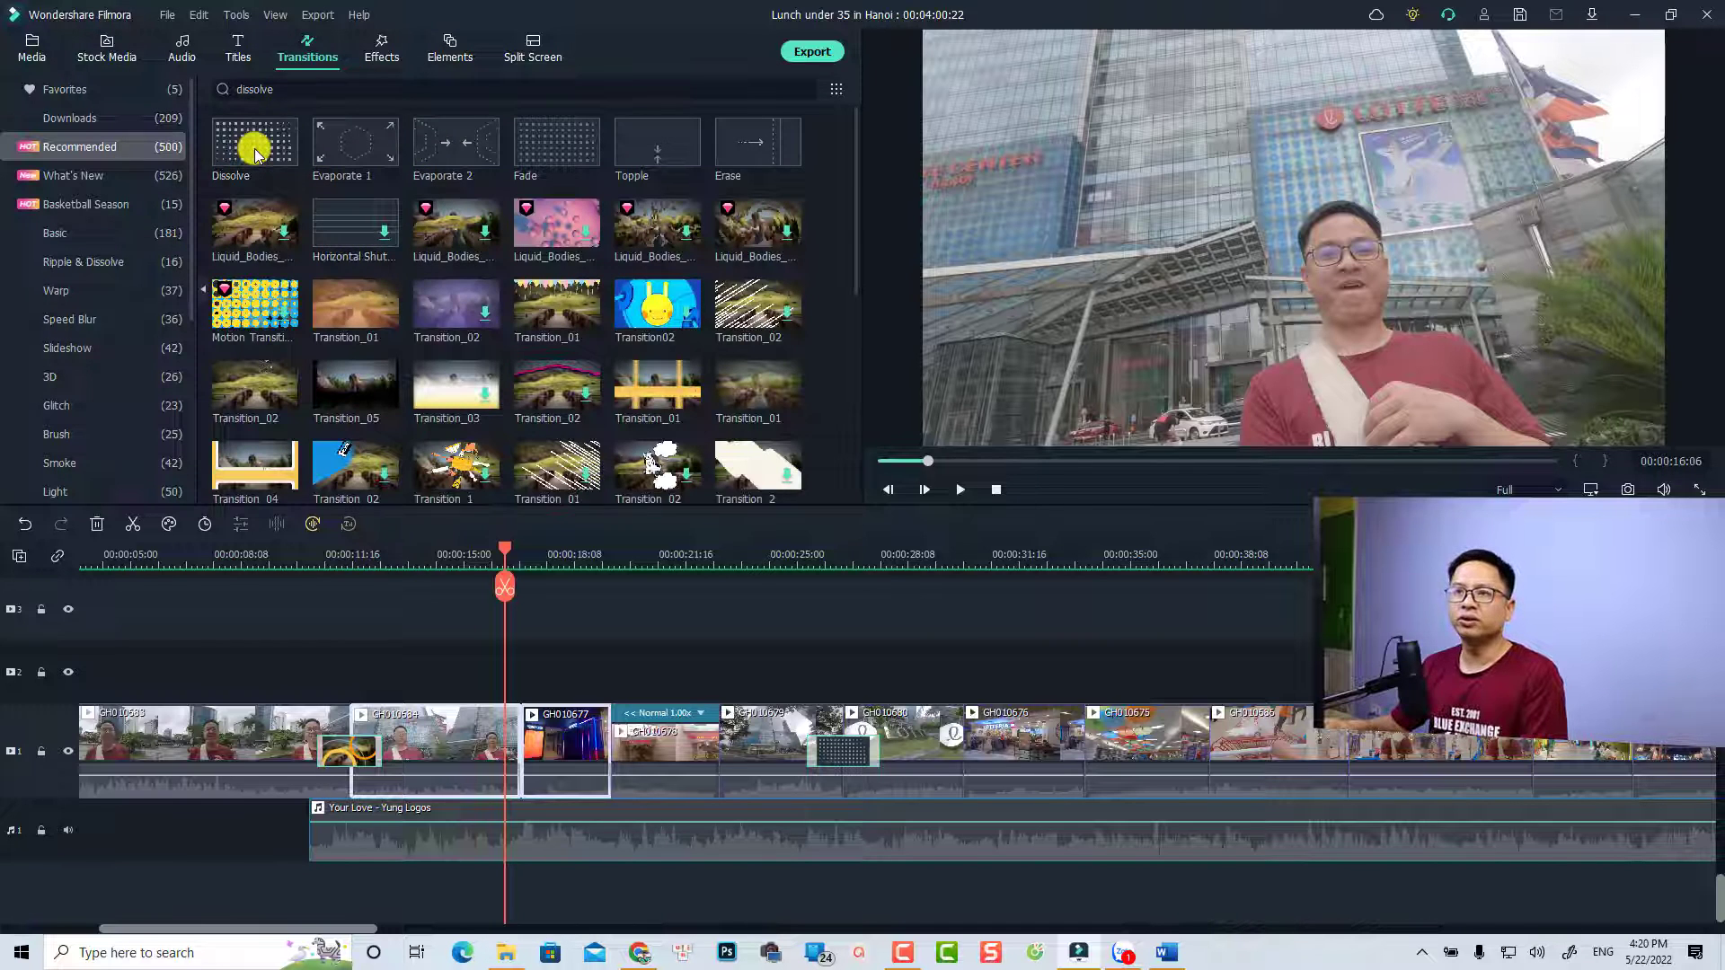
{"action": "left_click_drag", "start_coordinate": [255, 153], "coordinate": [509, 735]}
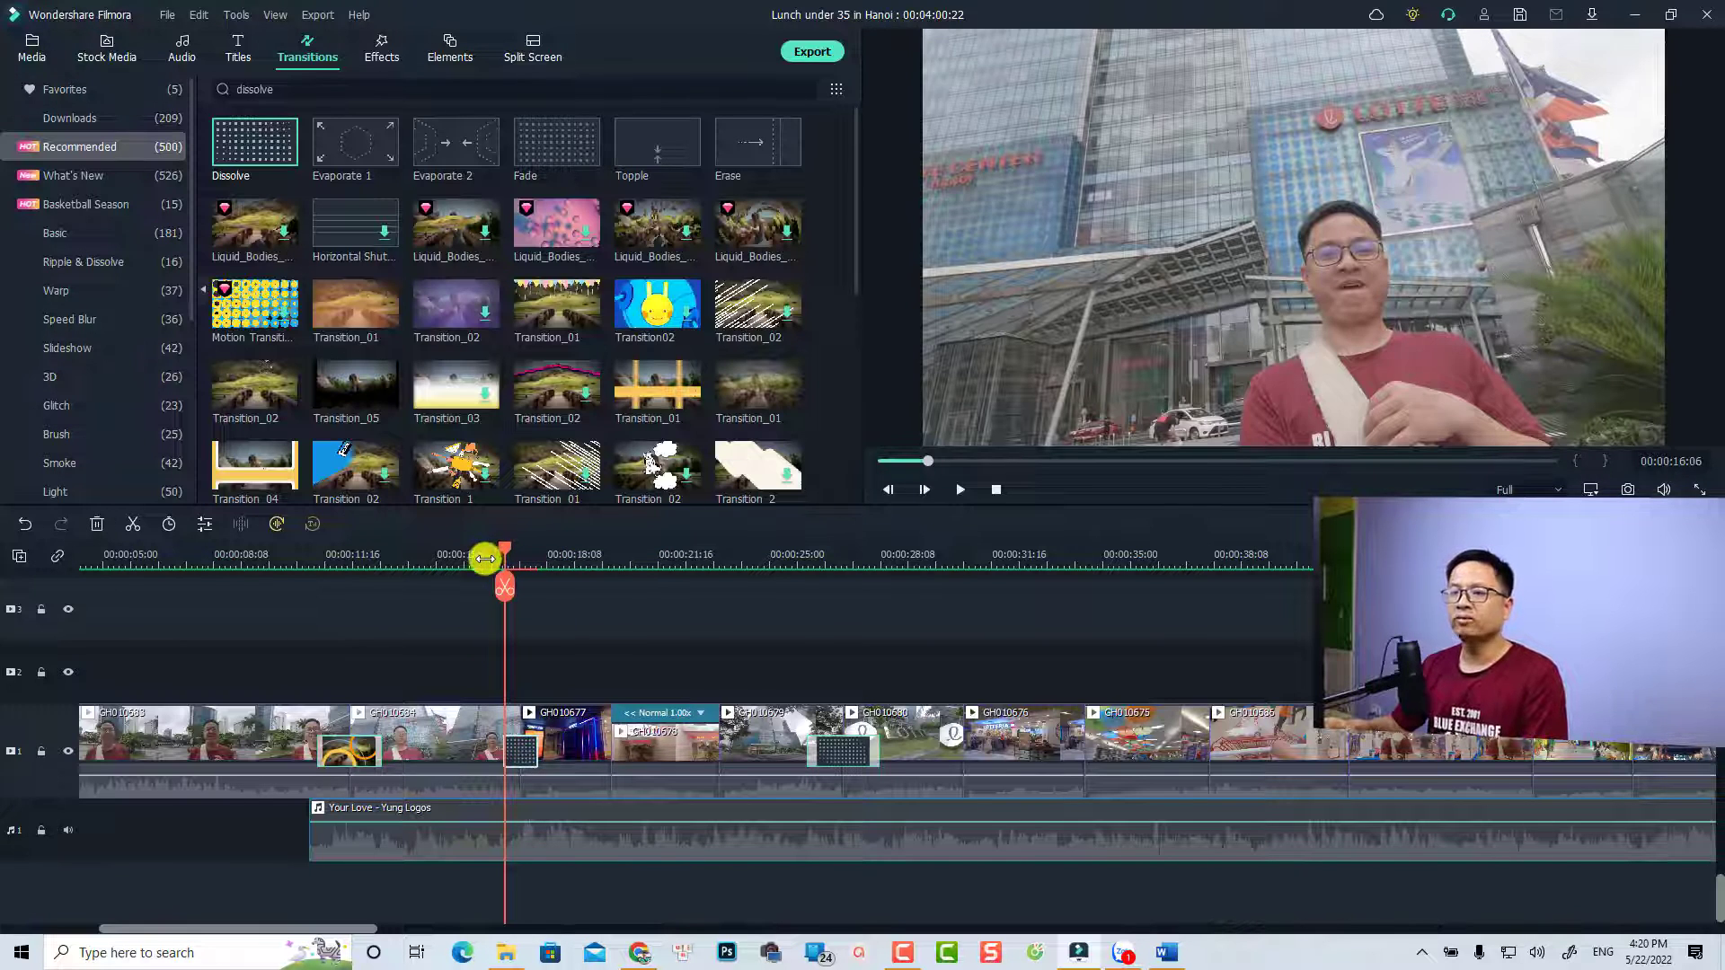
{"action": "left_click", "coordinate": [477, 559]}
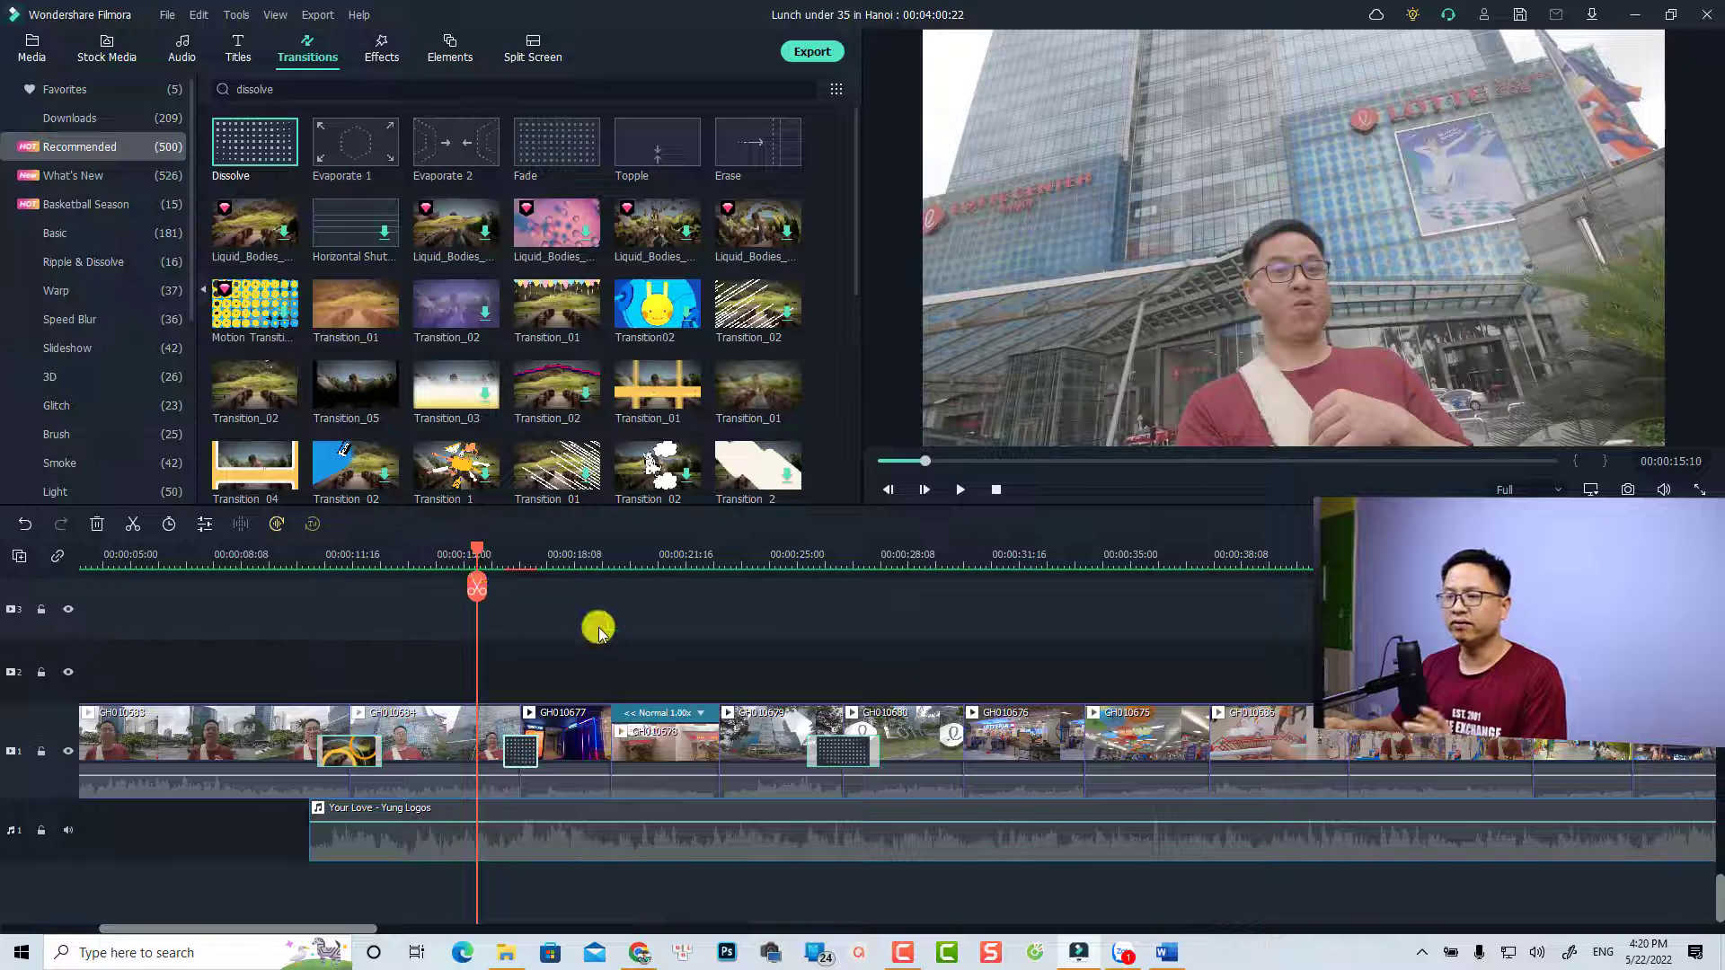
{"action": "key", "text": "space"}
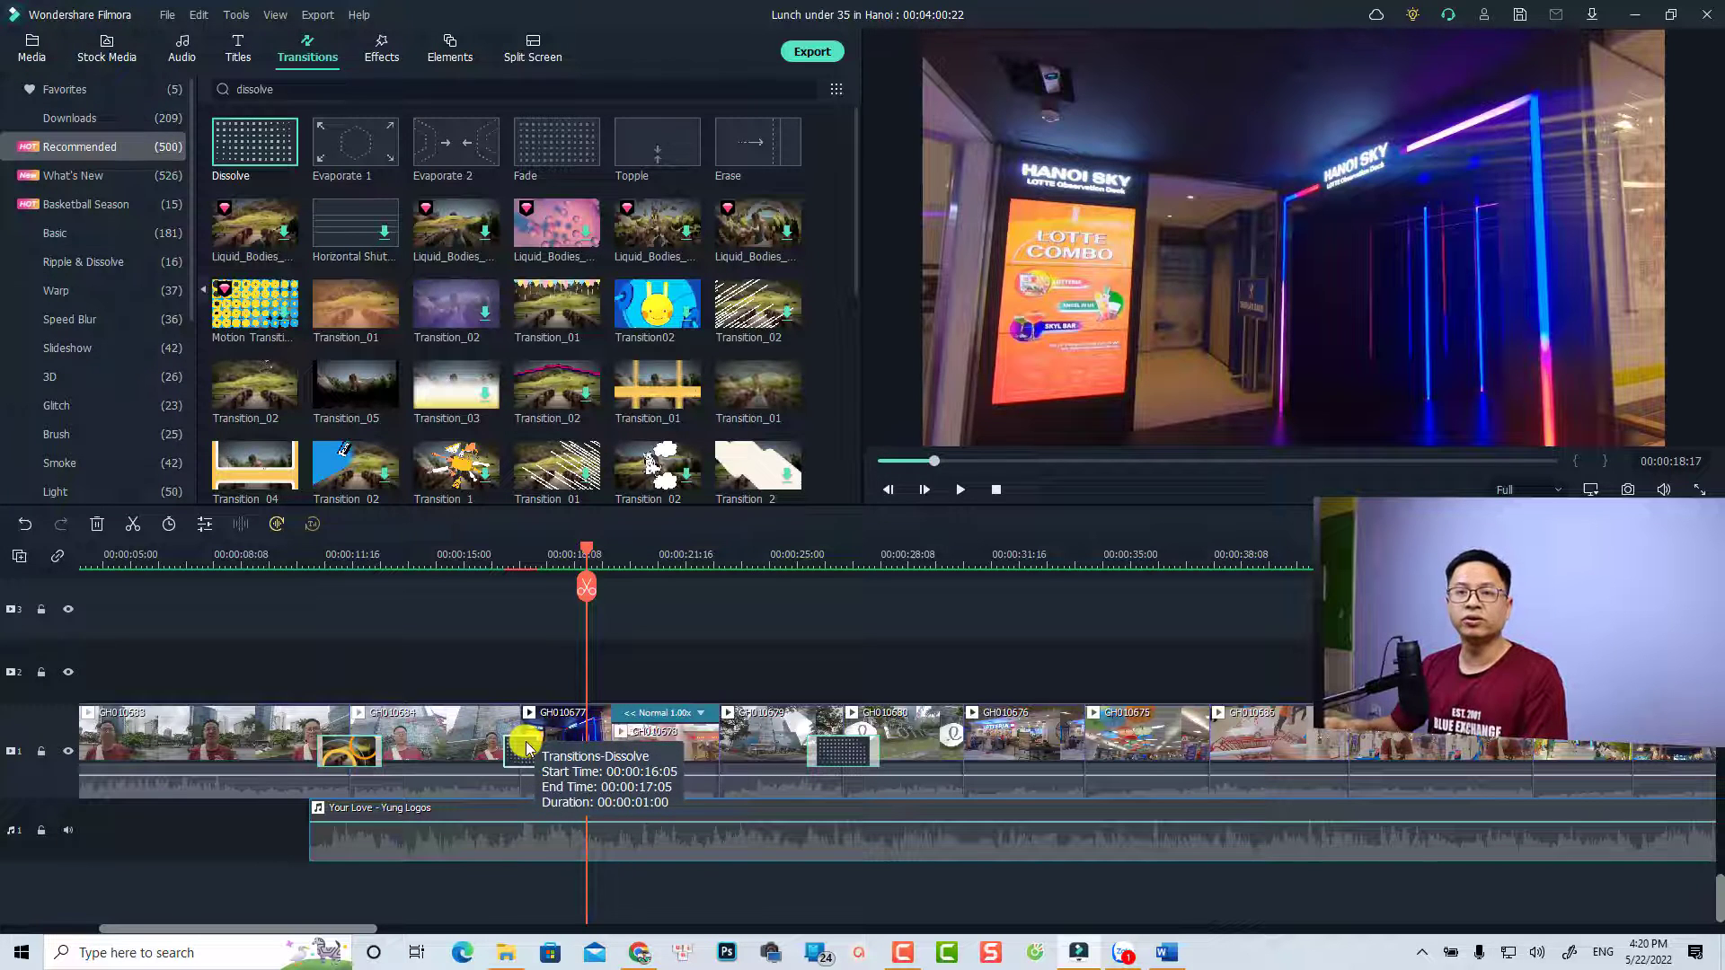
Step: Open the settings of the new Dissolve transition and set its duration to 00:00:02:00
{"action": "double_click", "coordinate": [526, 747]}
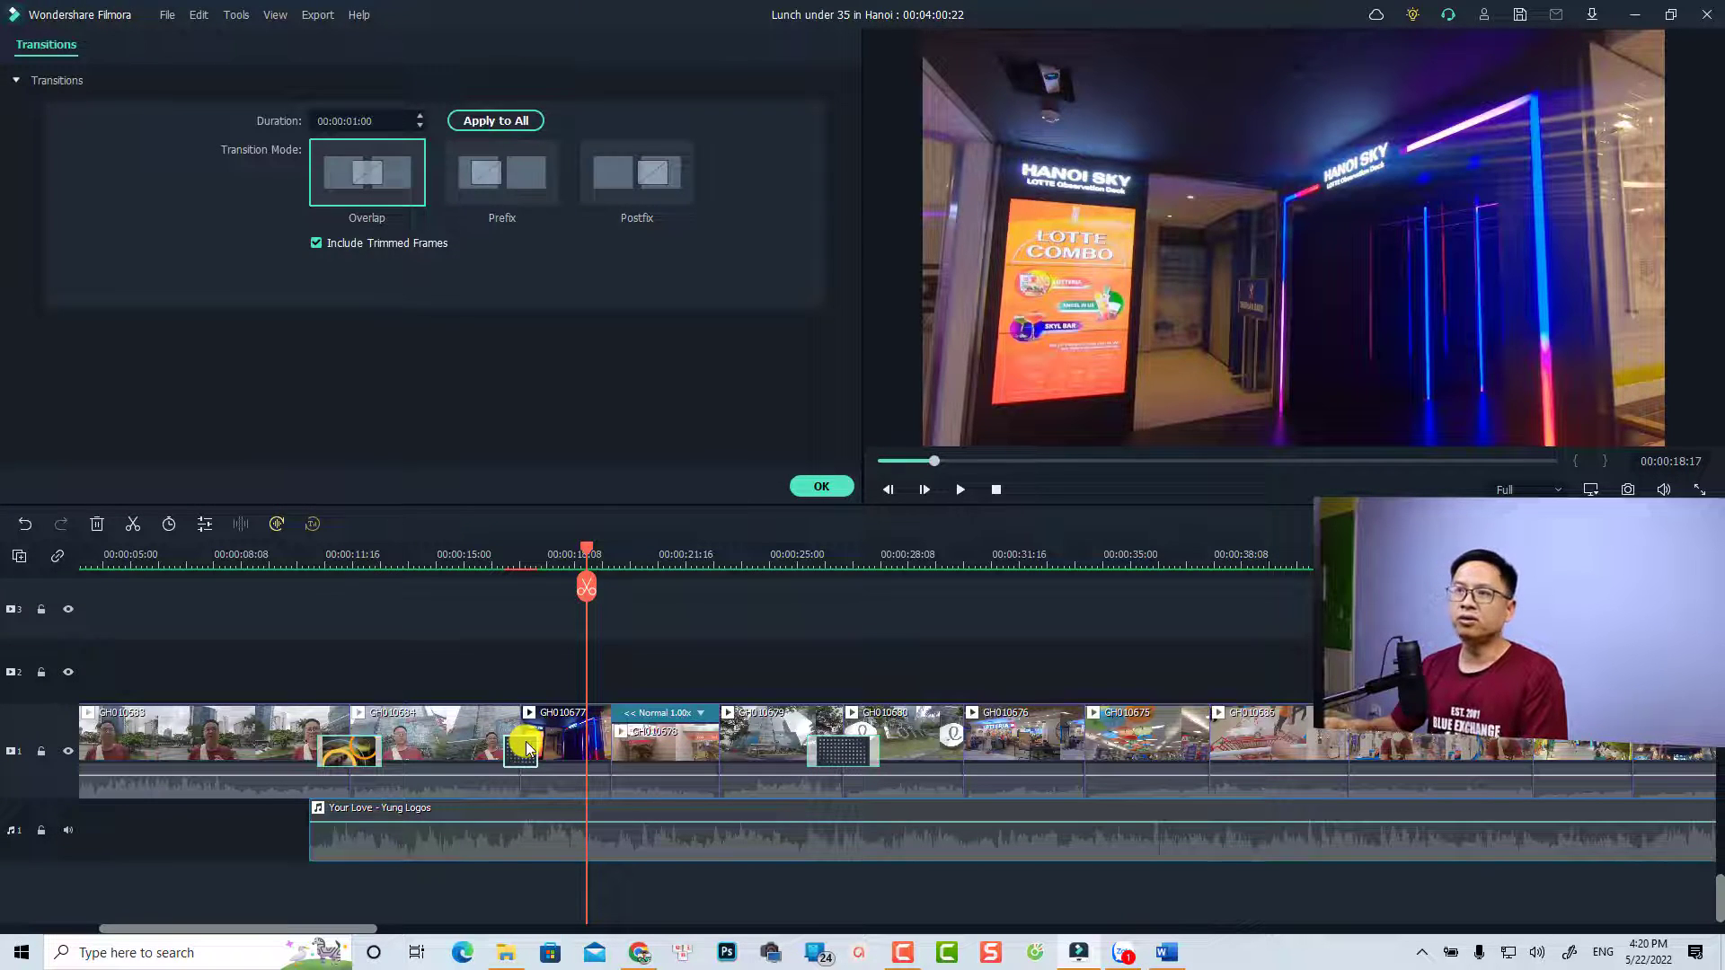
{"action": "left_click", "coordinate": [358, 121]}
{"action": "type", "text": "1"}
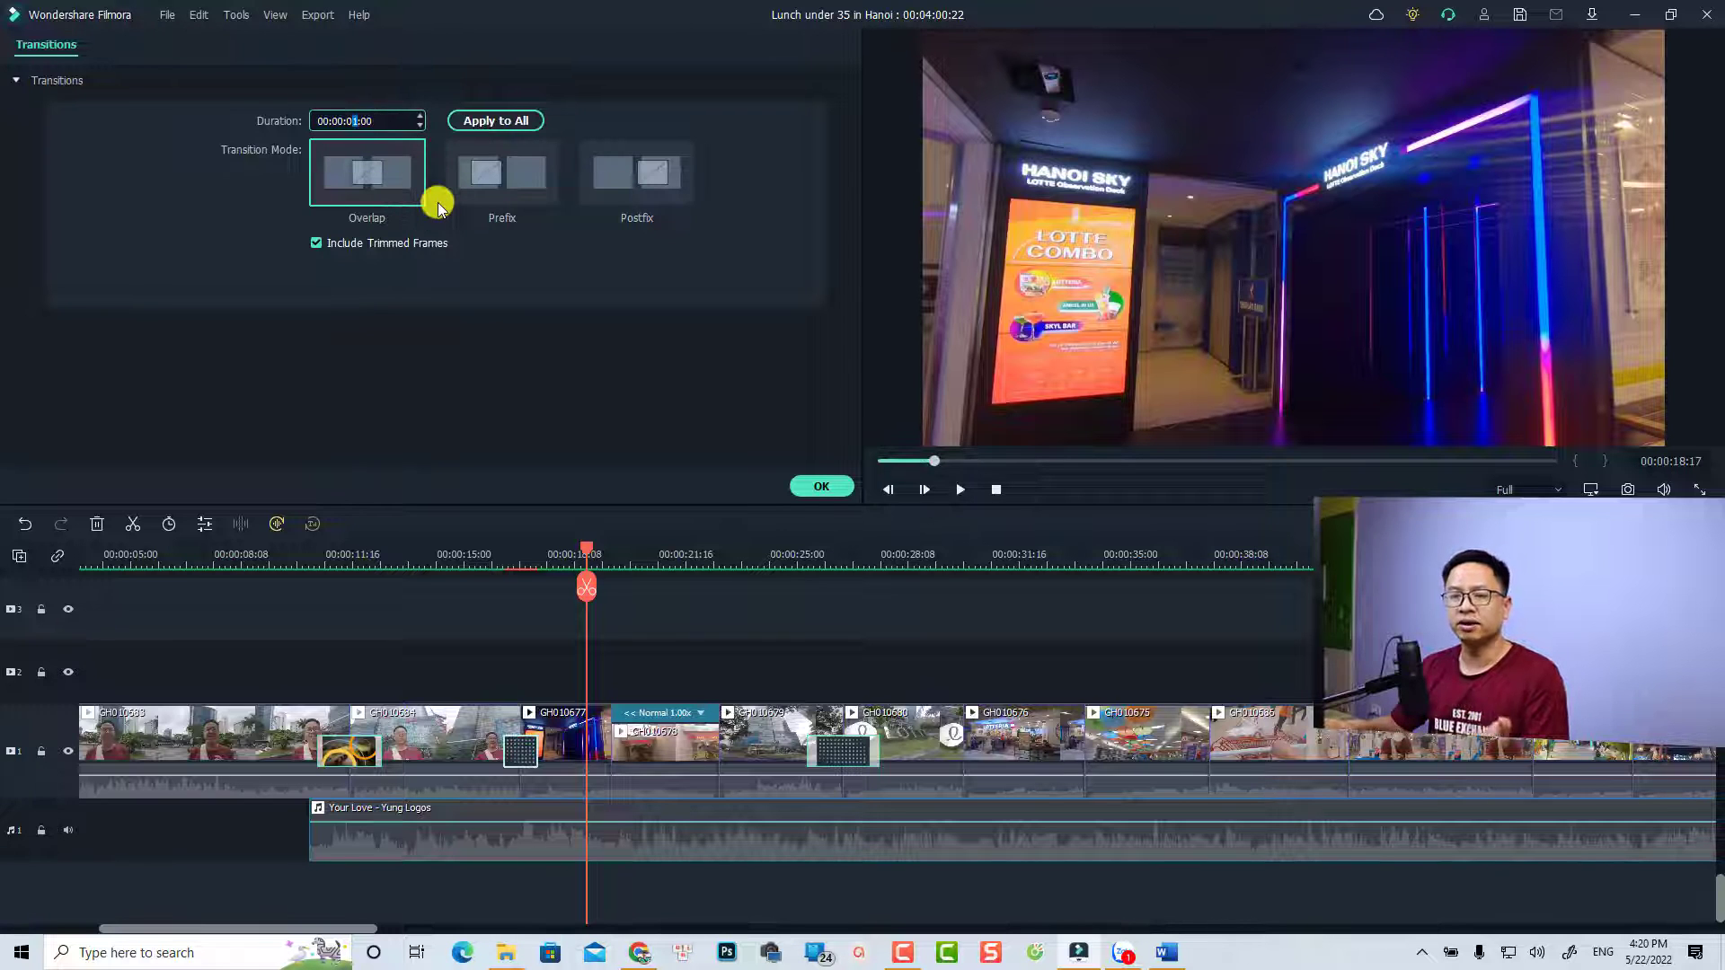
{"action": "type", "text": "2"}
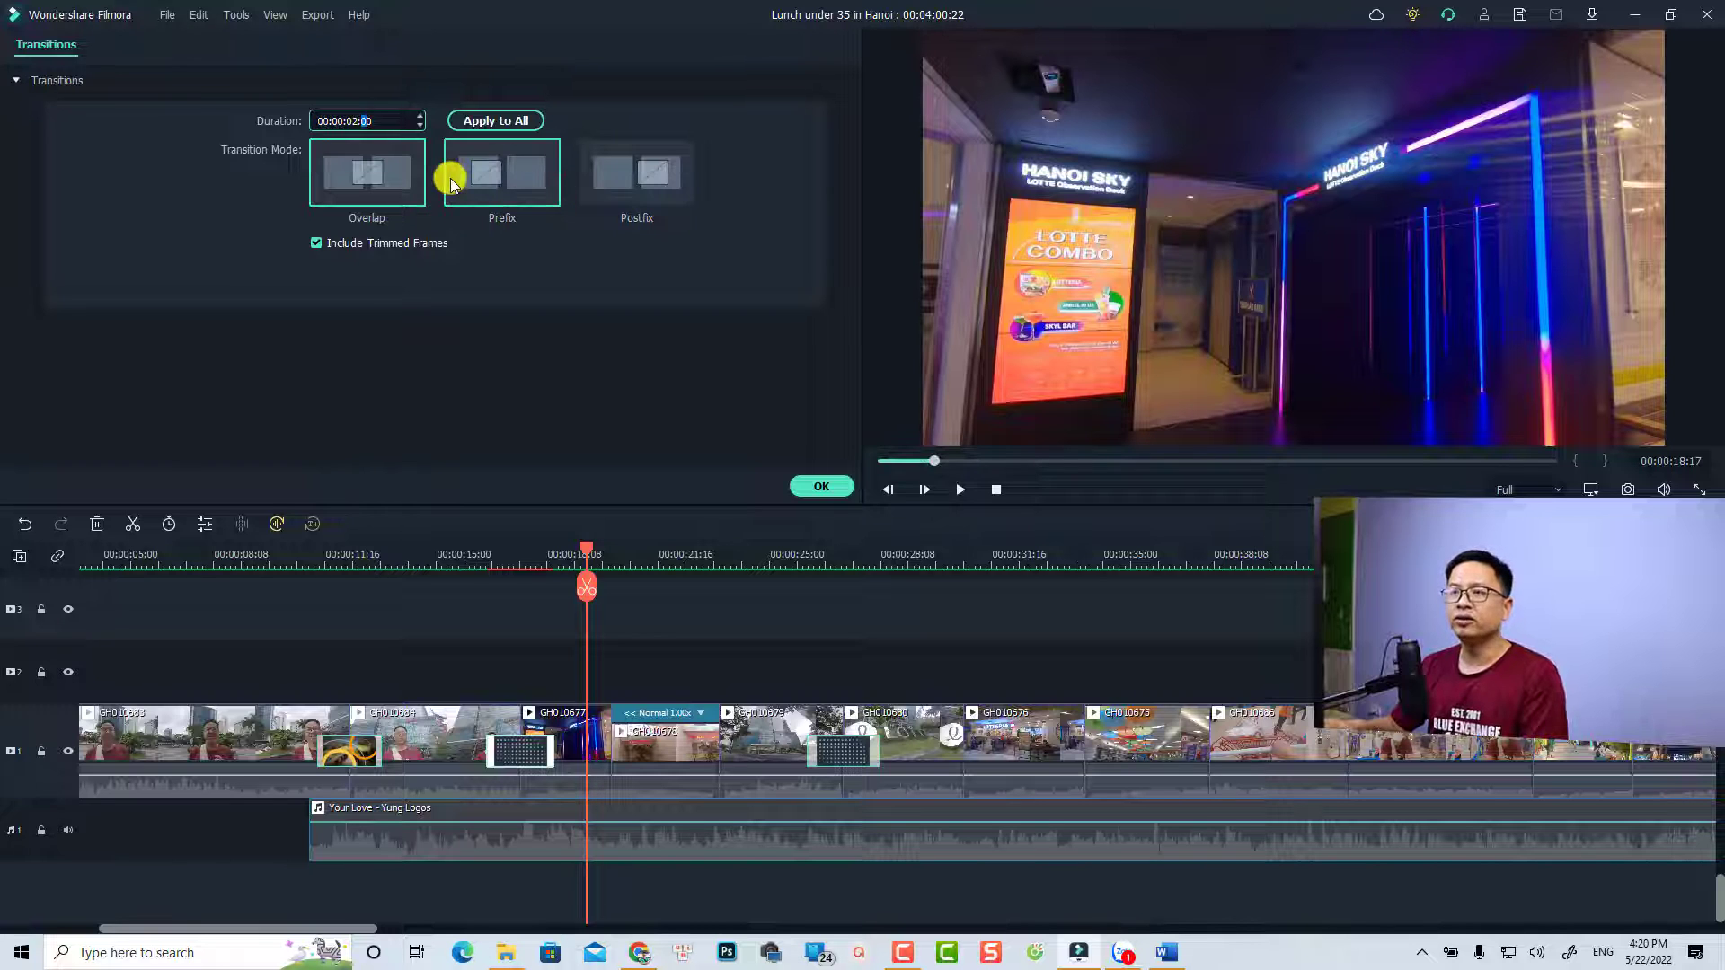
Step: Try the Prefix and Postfix transition modes on the Dissolve transition, then set it back to Overlap
{"action": "left_click", "coordinate": [504, 182]}
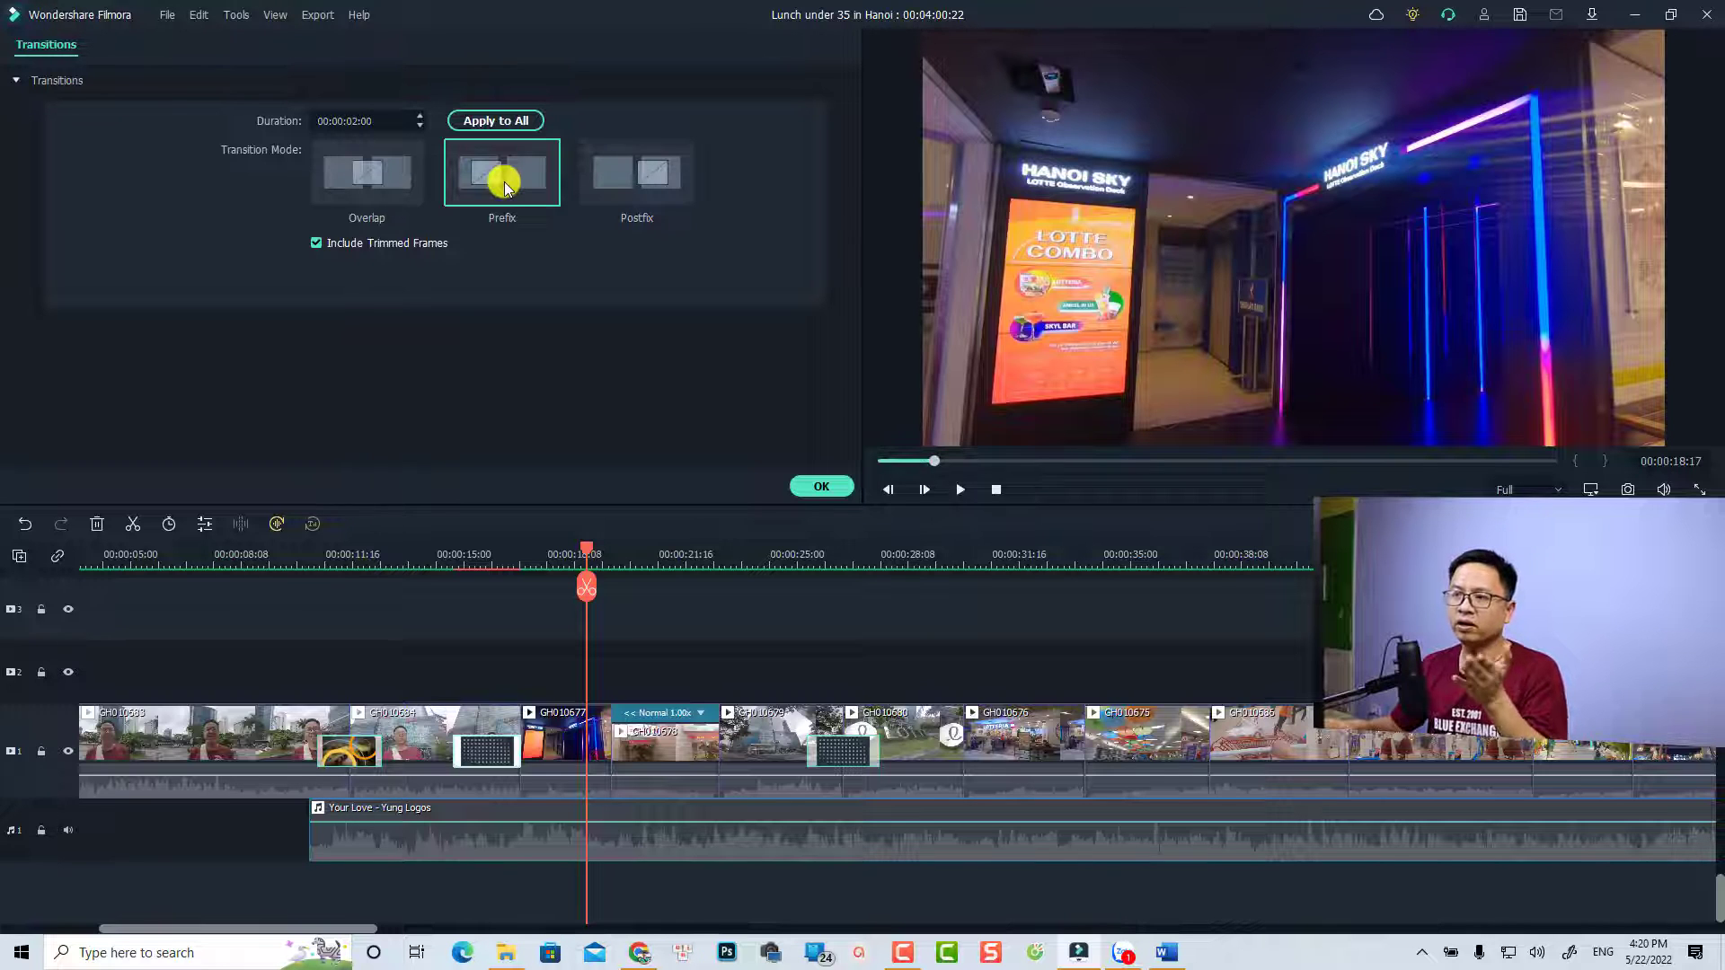
{"action": "left_click", "coordinate": [643, 184]}
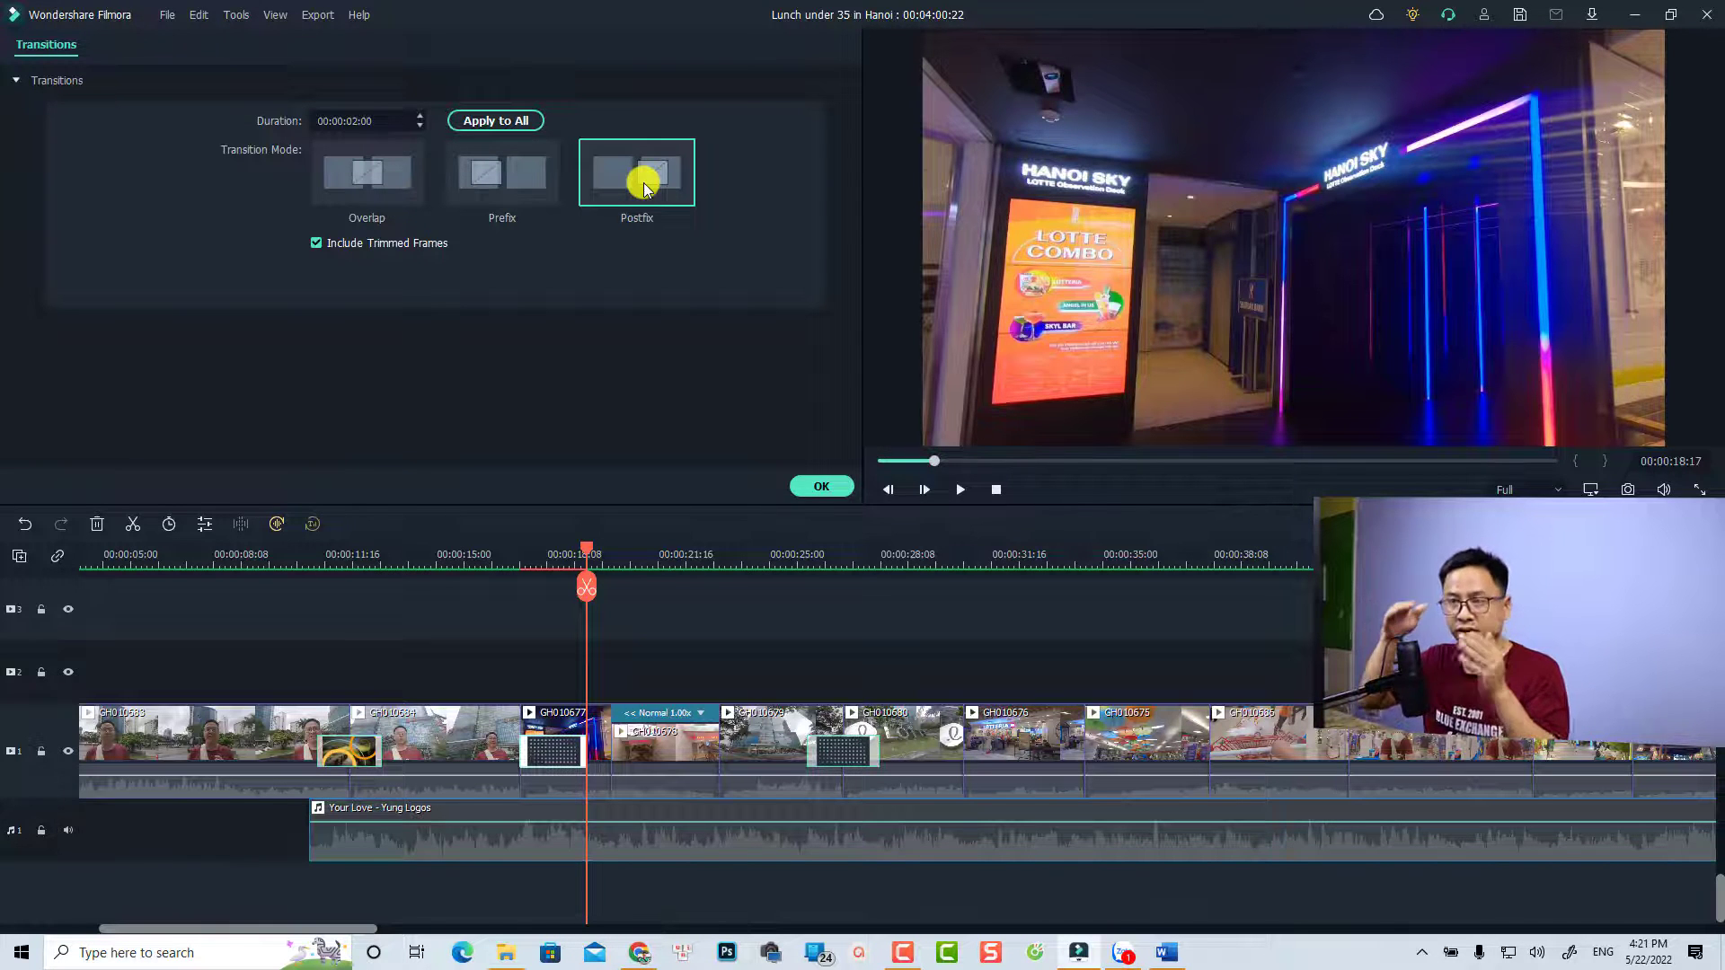
{"action": "left_click", "coordinate": [364, 195]}
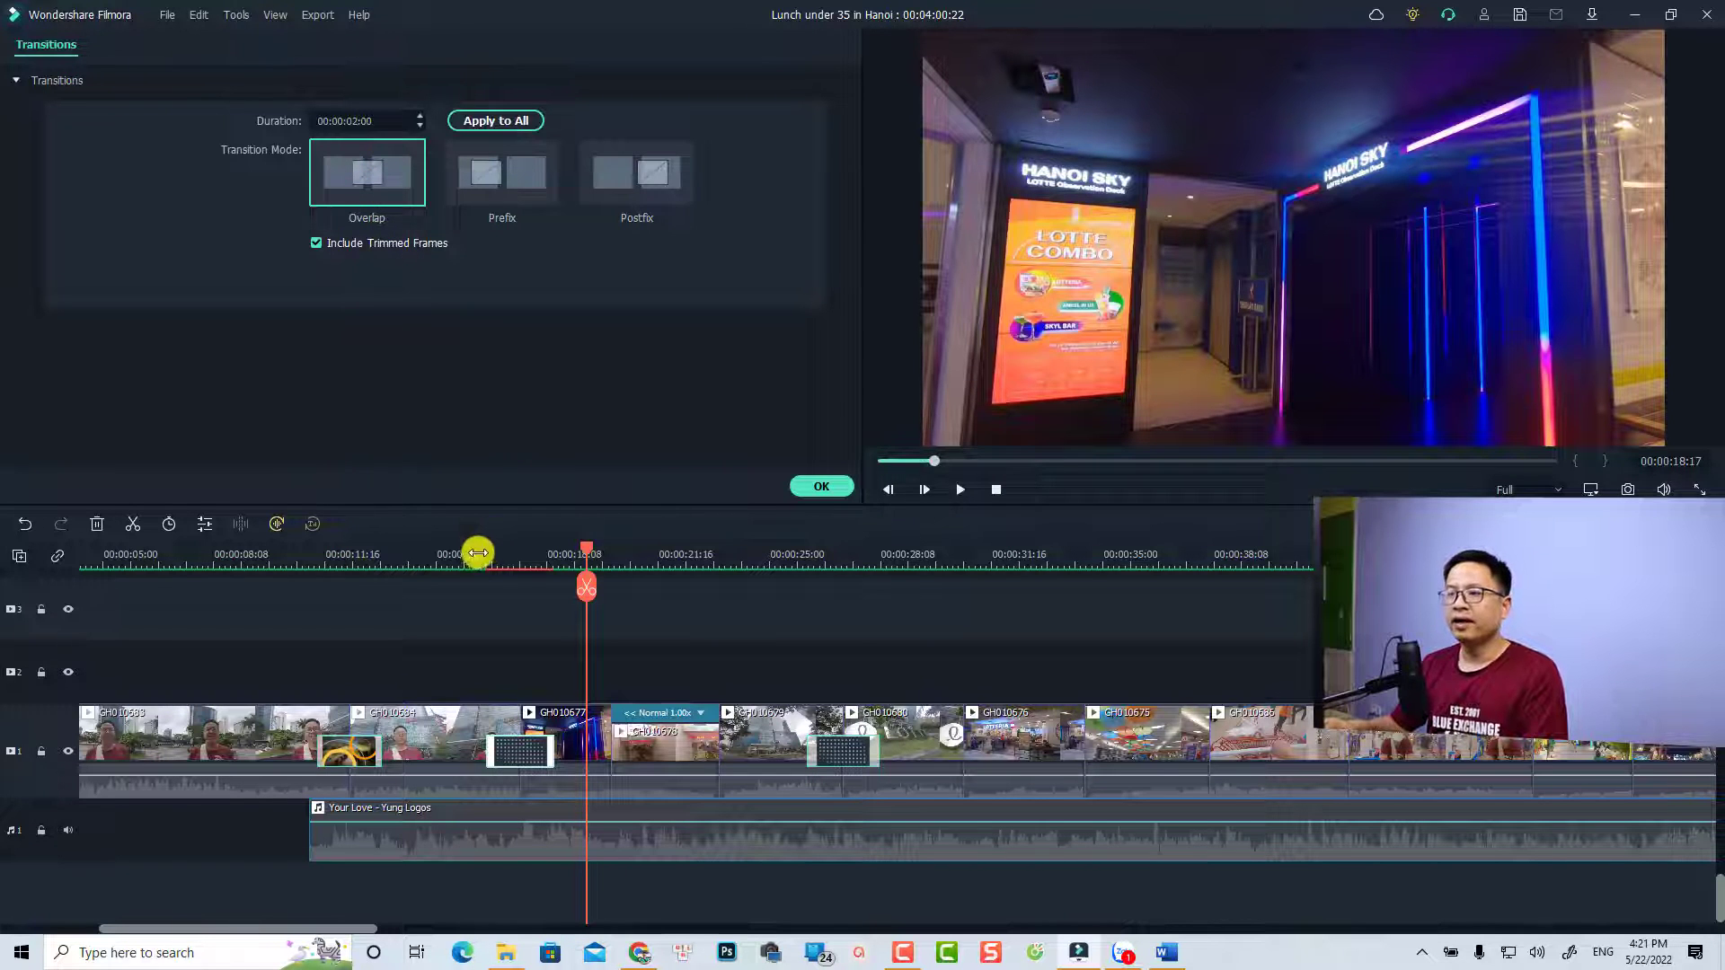
Step: Confirm the transition settings and preview the adjusted Dissolve from shortly before the cut into GH010677
{"action": "left_click", "coordinate": [819, 486]}
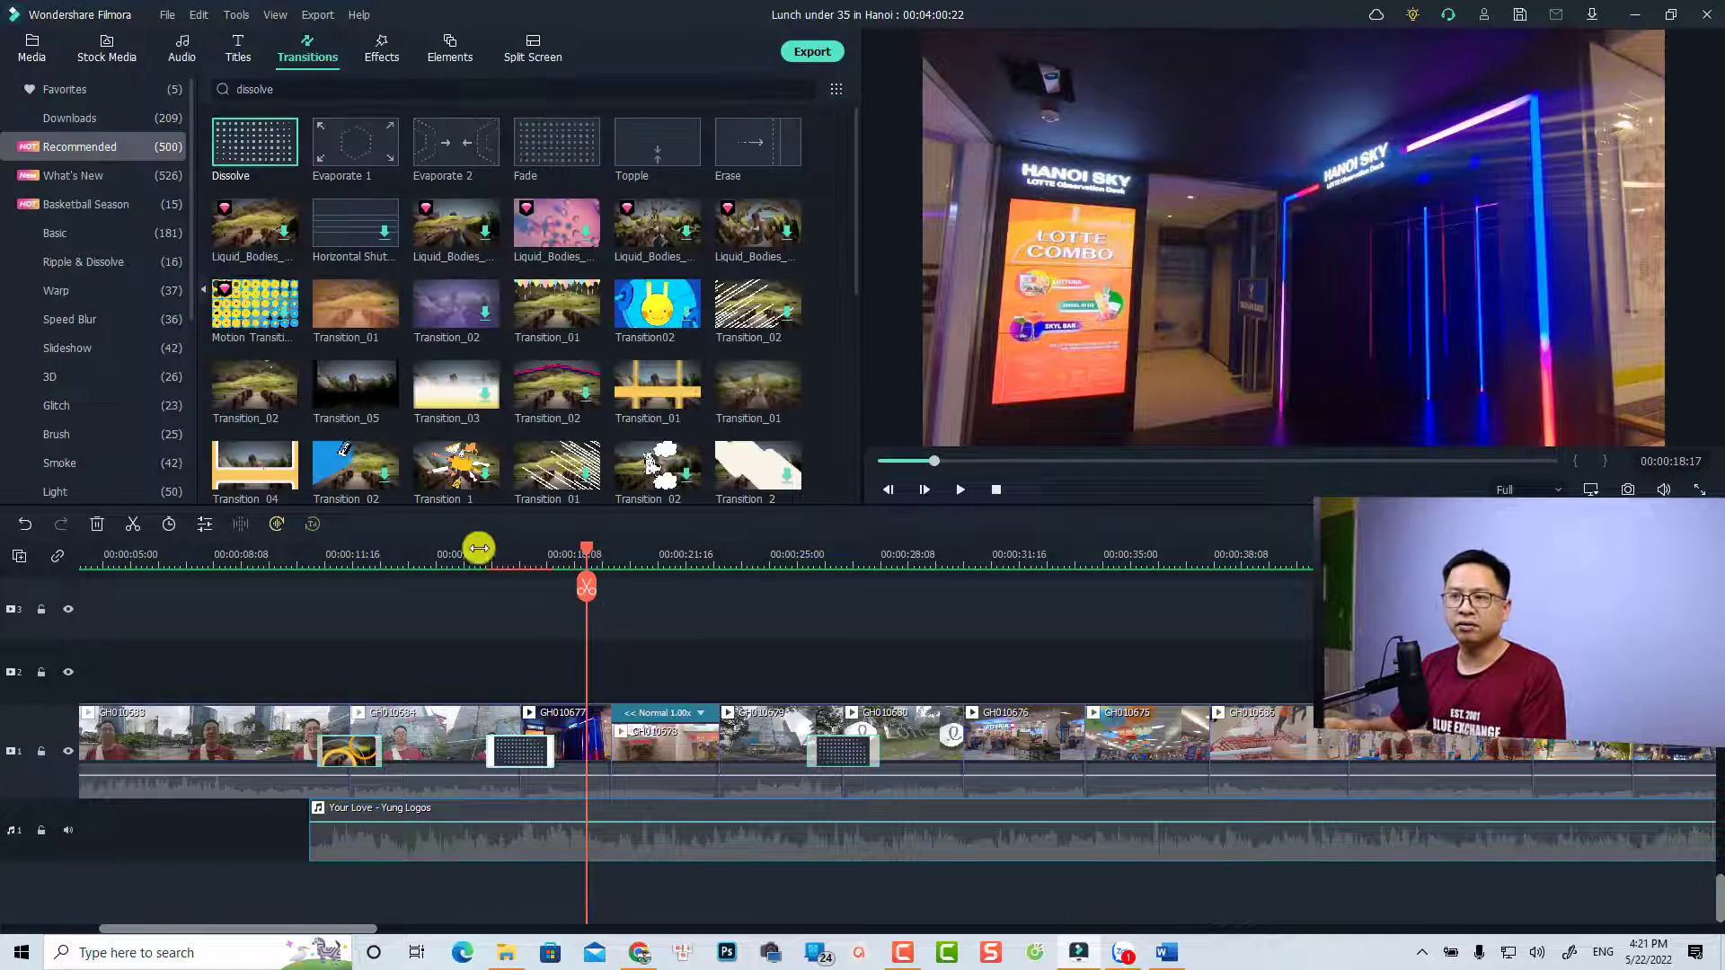
{"action": "left_click", "coordinate": [447, 555]}
{"action": "key", "text": "space"}
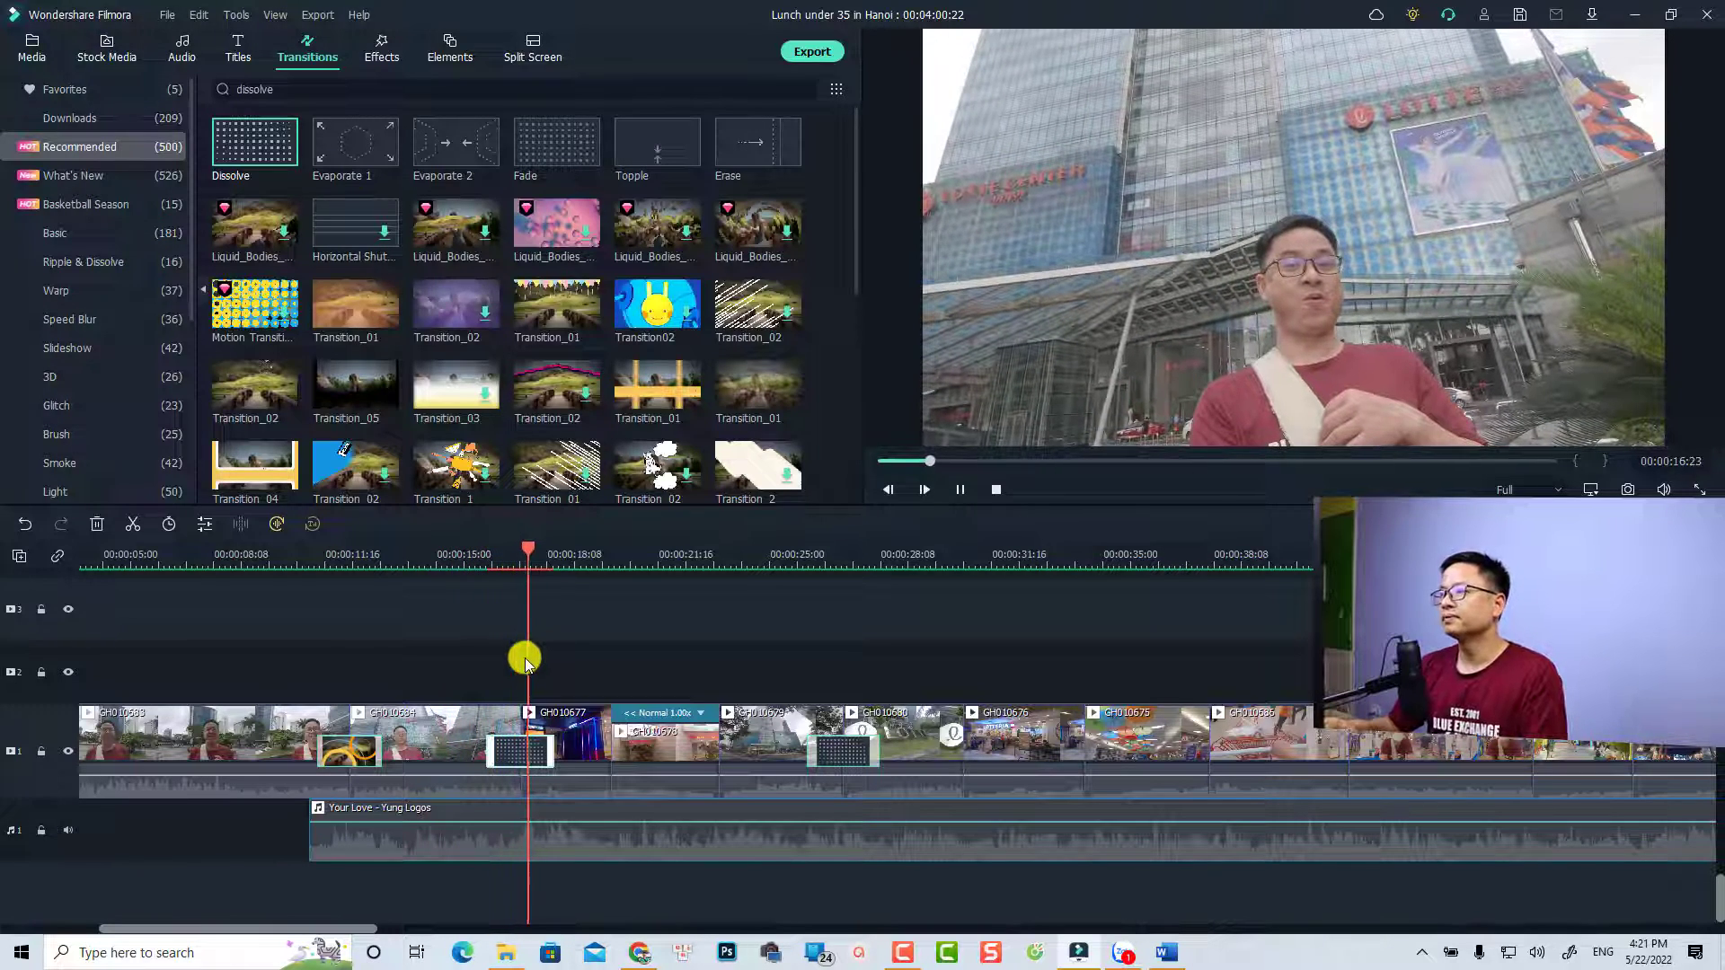
{"action": "key", "text": "space"}
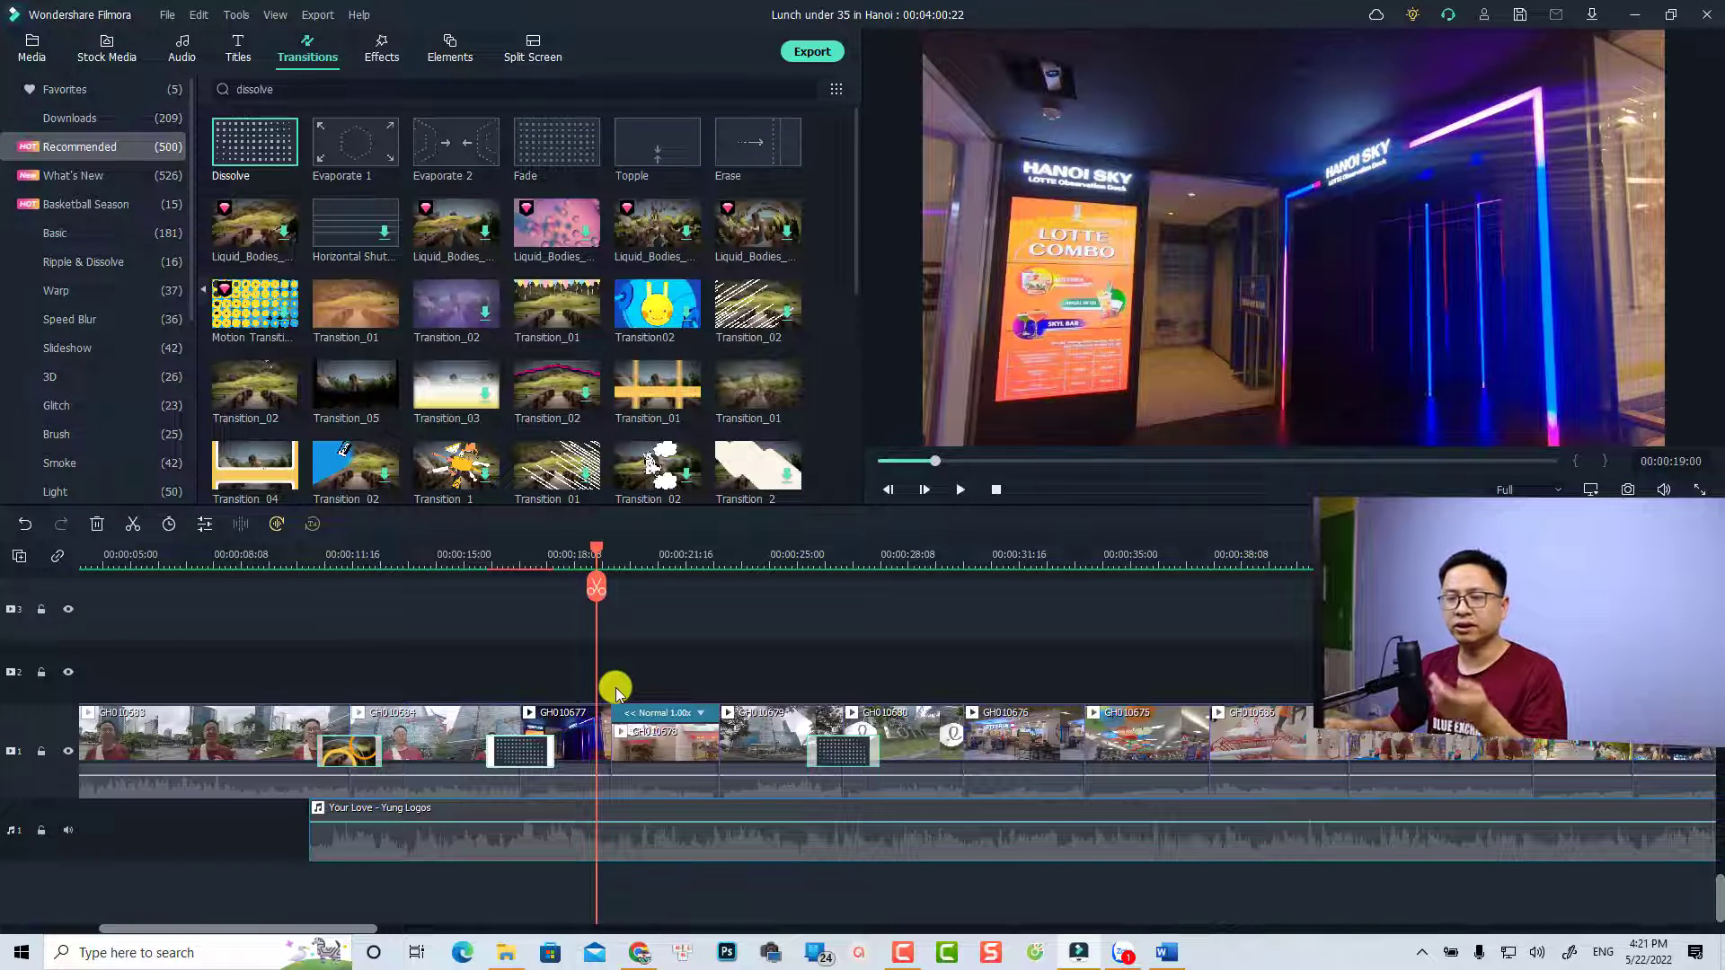
Step: Lengthen the Dissolve transition directly on the timeline and play back the extended blend into GH010677
{"action": "left_click", "coordinate": [553, 755]}
{"action": "mouse_move", "coordinate": [575, 770]}
{"action": "left_mouse_down"}
{"action": "mouse_move", "coordinate": [536, 757]}
{"action": "mouse_move", "coordinate": [552, 762]}
{"action": "left_mouse_up"}
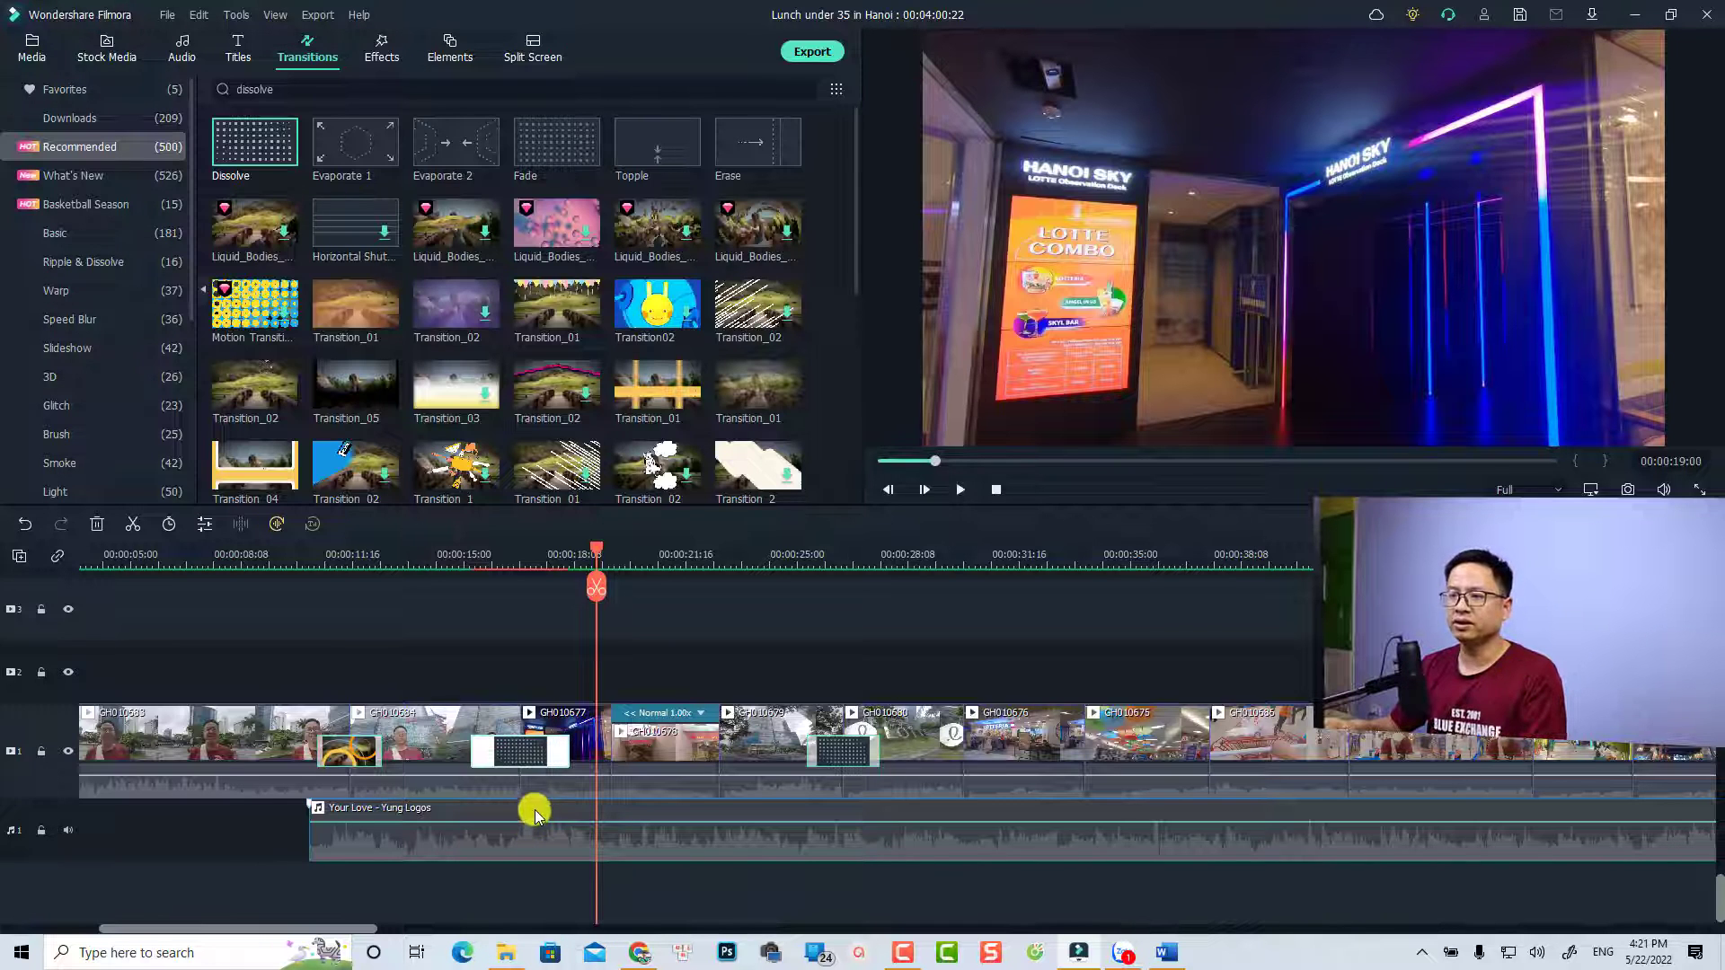
{"action": "left_click", "coordinate": [429, 570]}
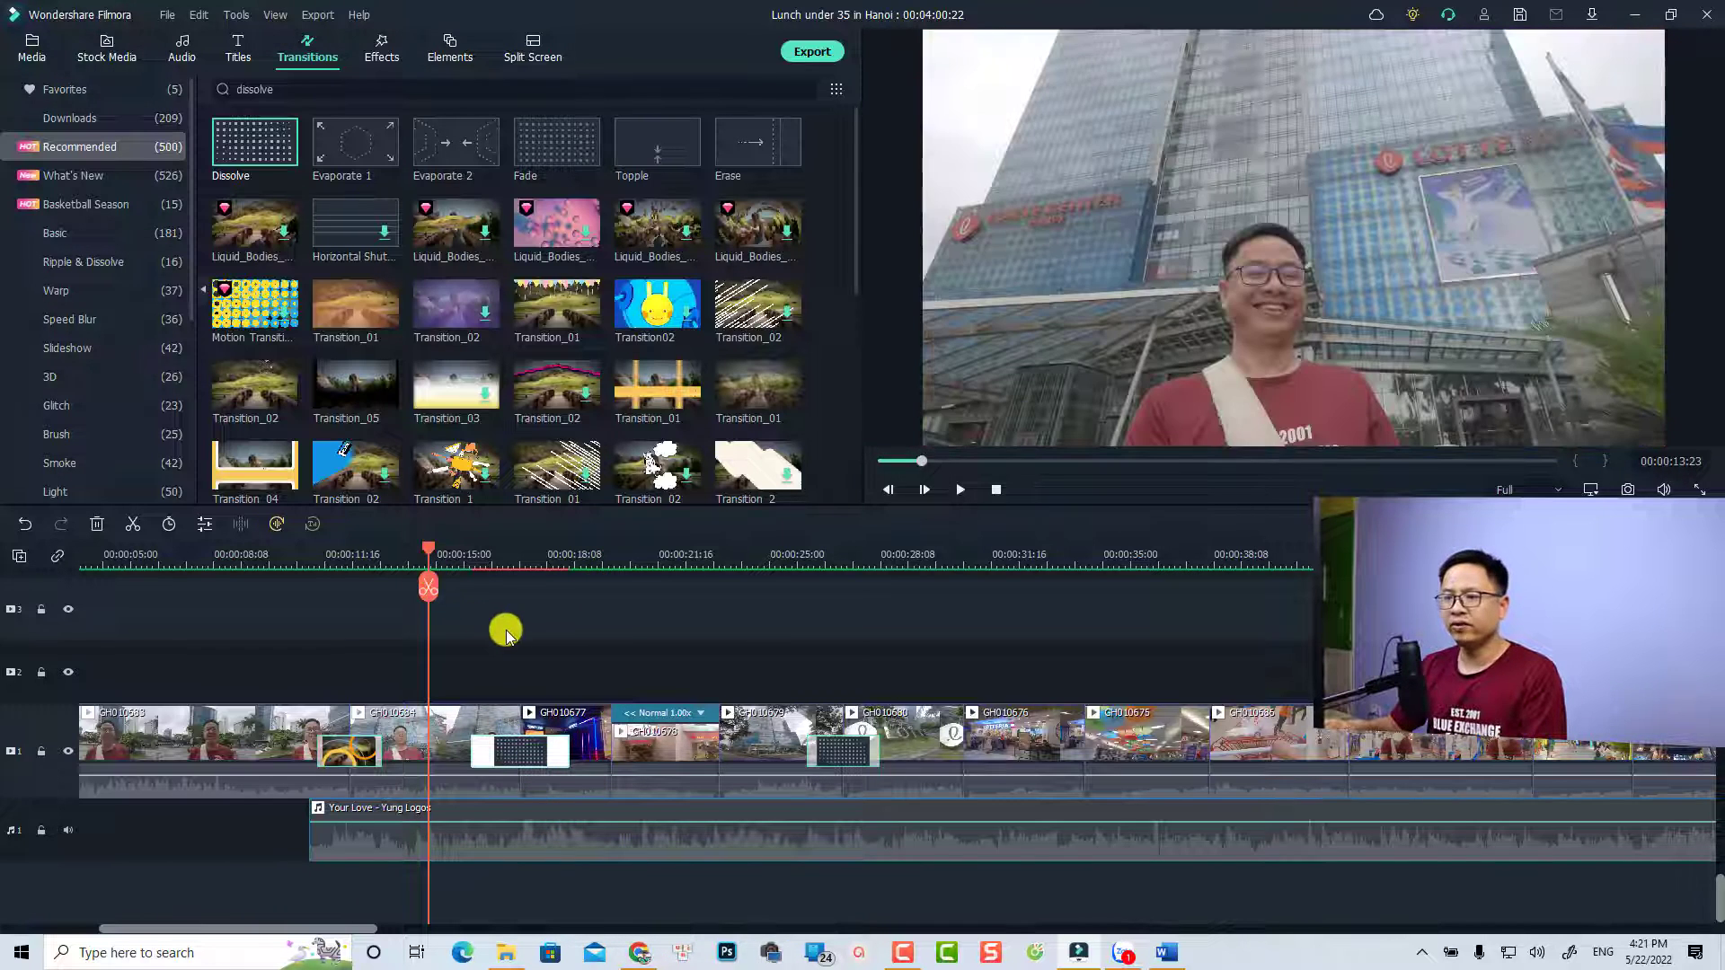
{"action": "key", "text": "space"}
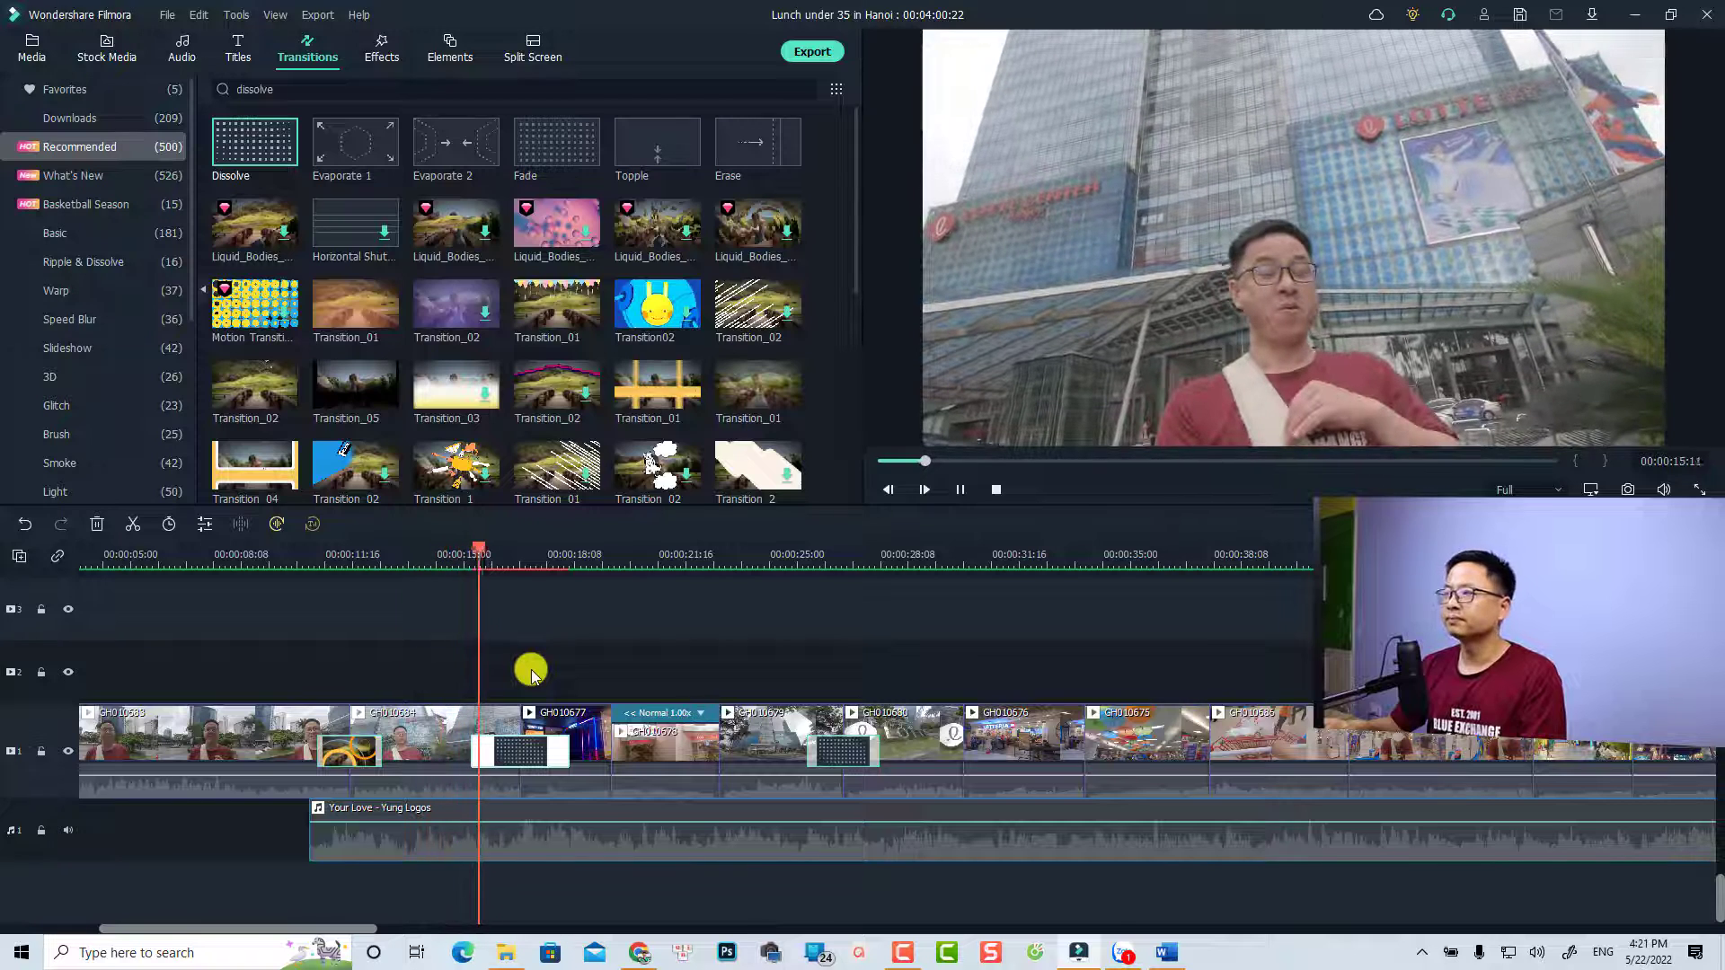
{"action": "key", "text": "space"}
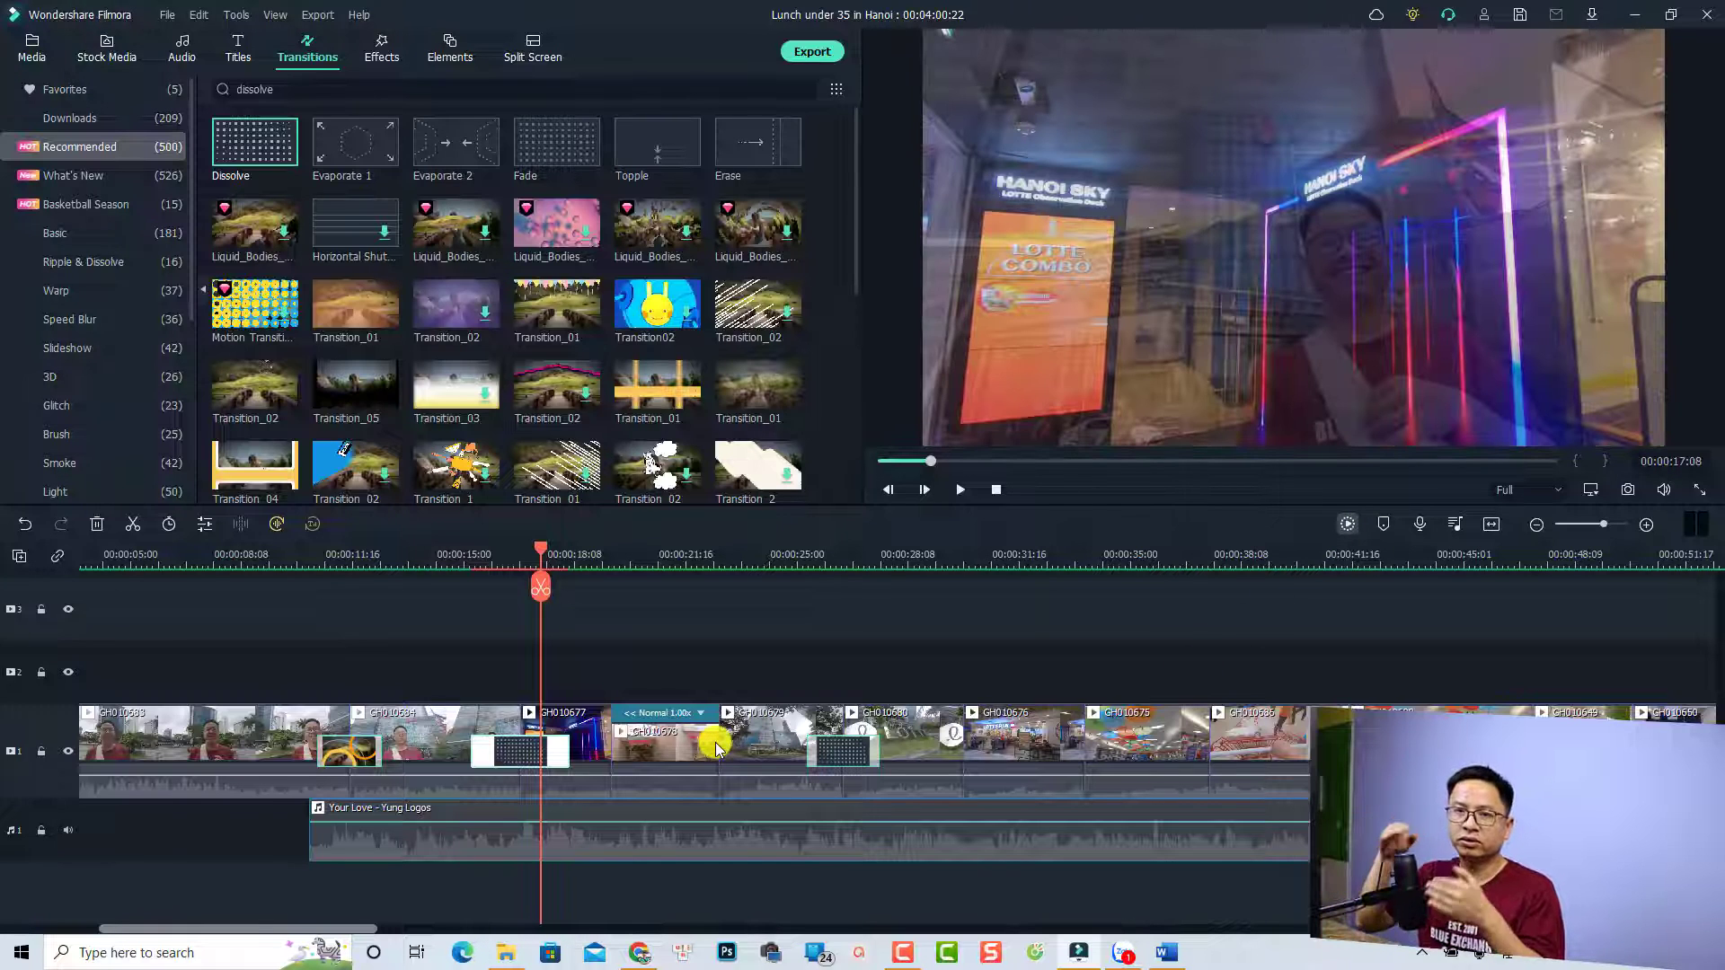
Step: Render the timeline preview and play the rendered section through the Dissolve transition
{"action": "key", "text": "Return"}
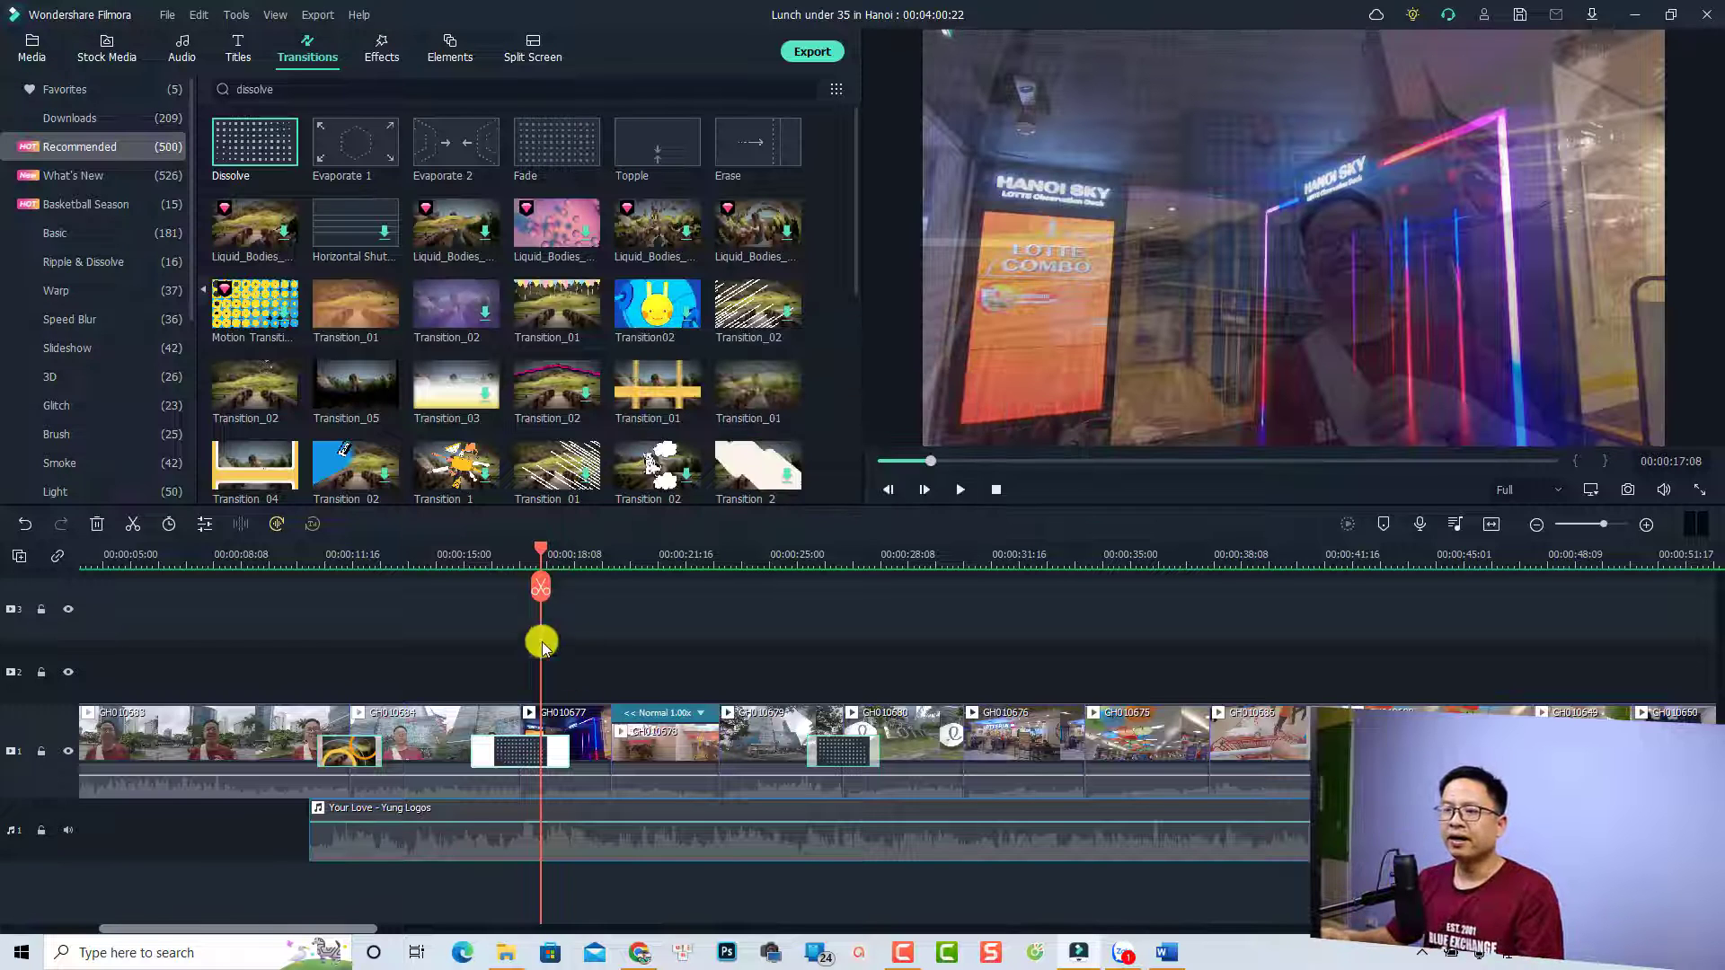
{"action": "left_click", "coordinate": [412, 558]}
{"action": "key", "text": "space"}
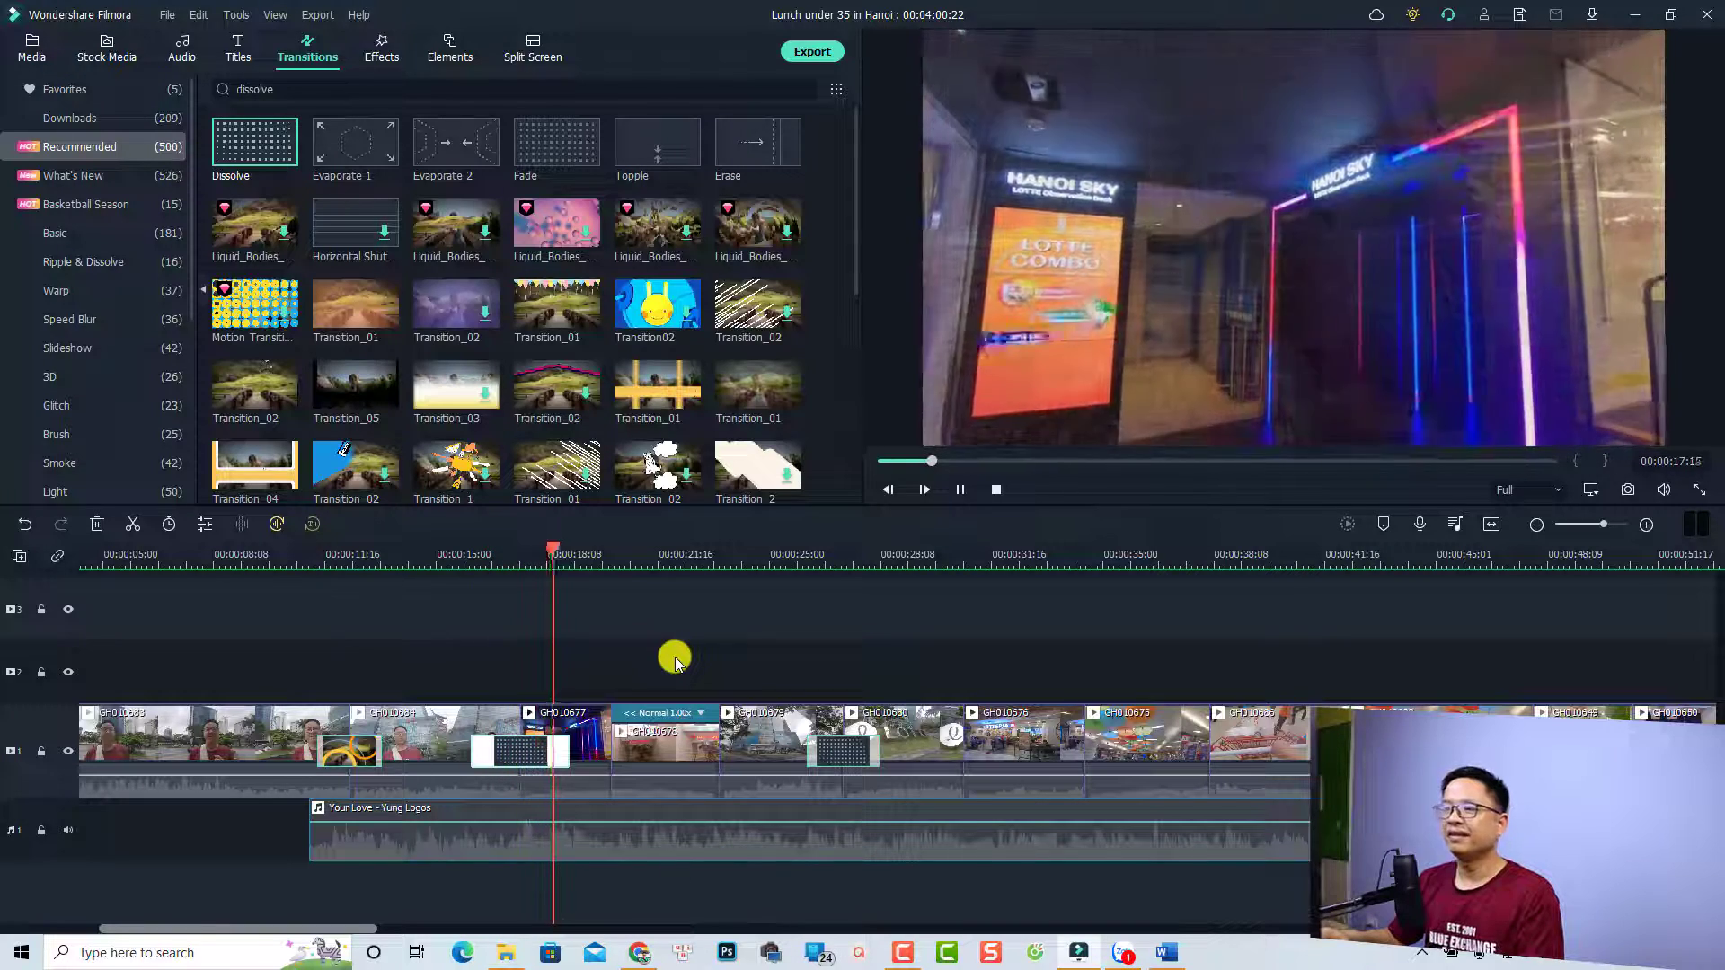
{"action": "key", "text": "space"}
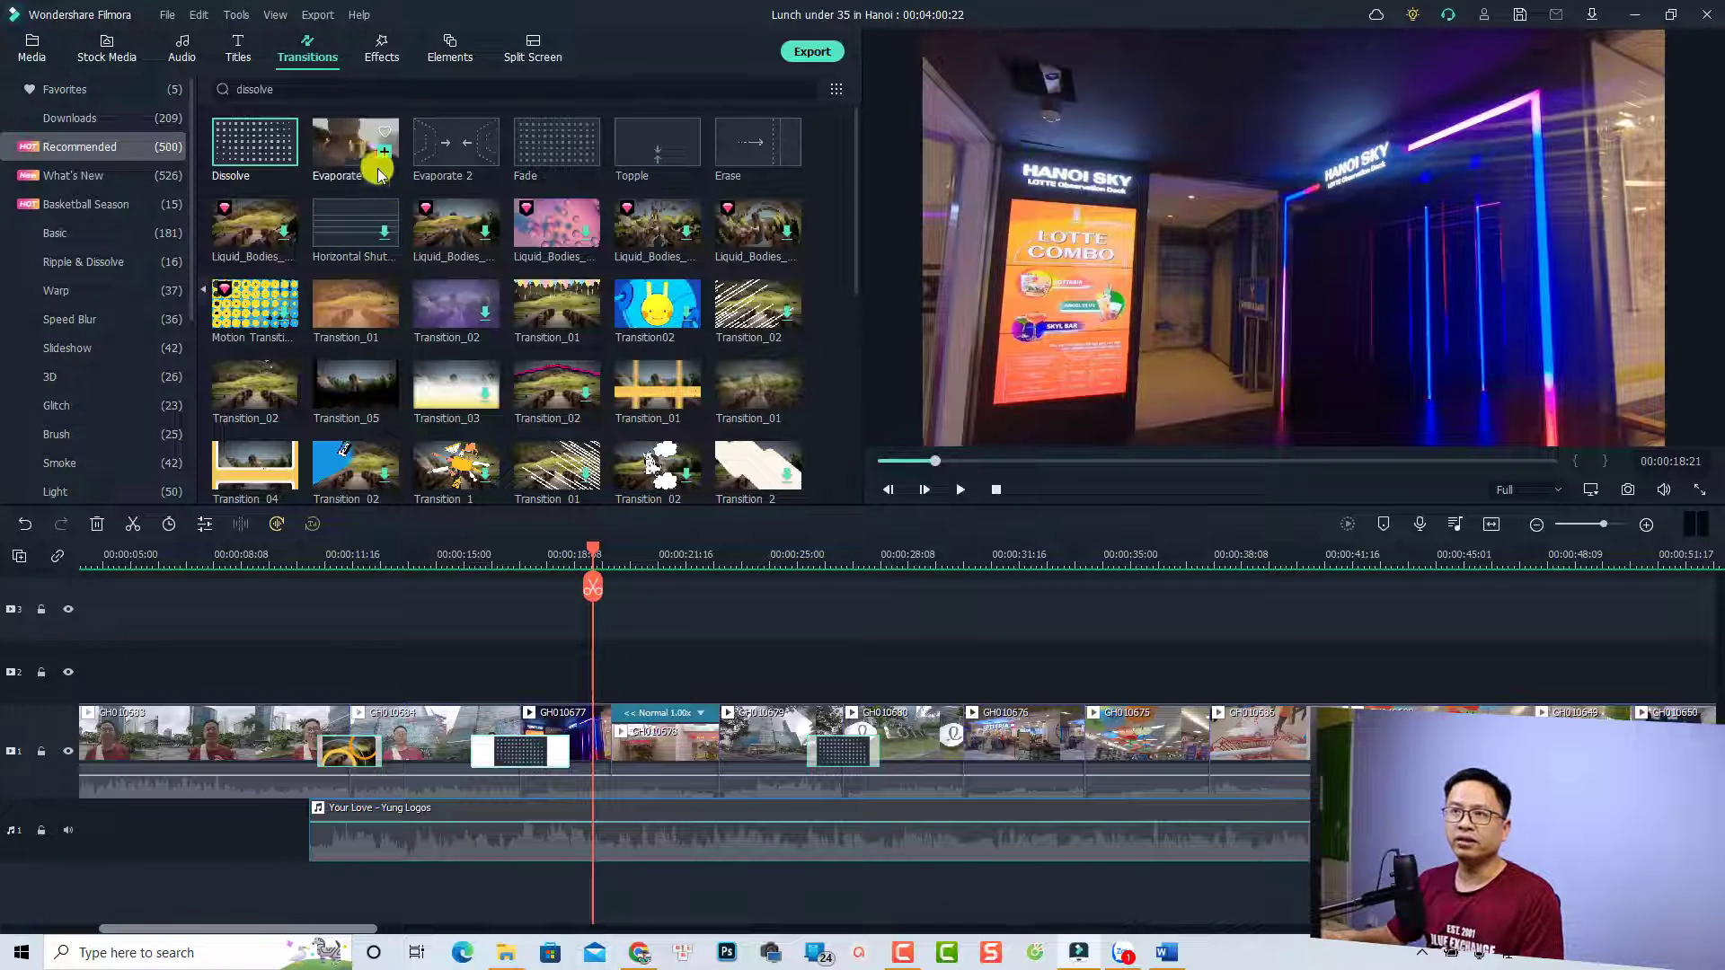
Step: Replace the Dissolve transition before clip GH010677 with the Evaporate 1 transition
{"action": "left_click_drag", "start_coordinate": [342, 153], "coordinate": [503, 751]}
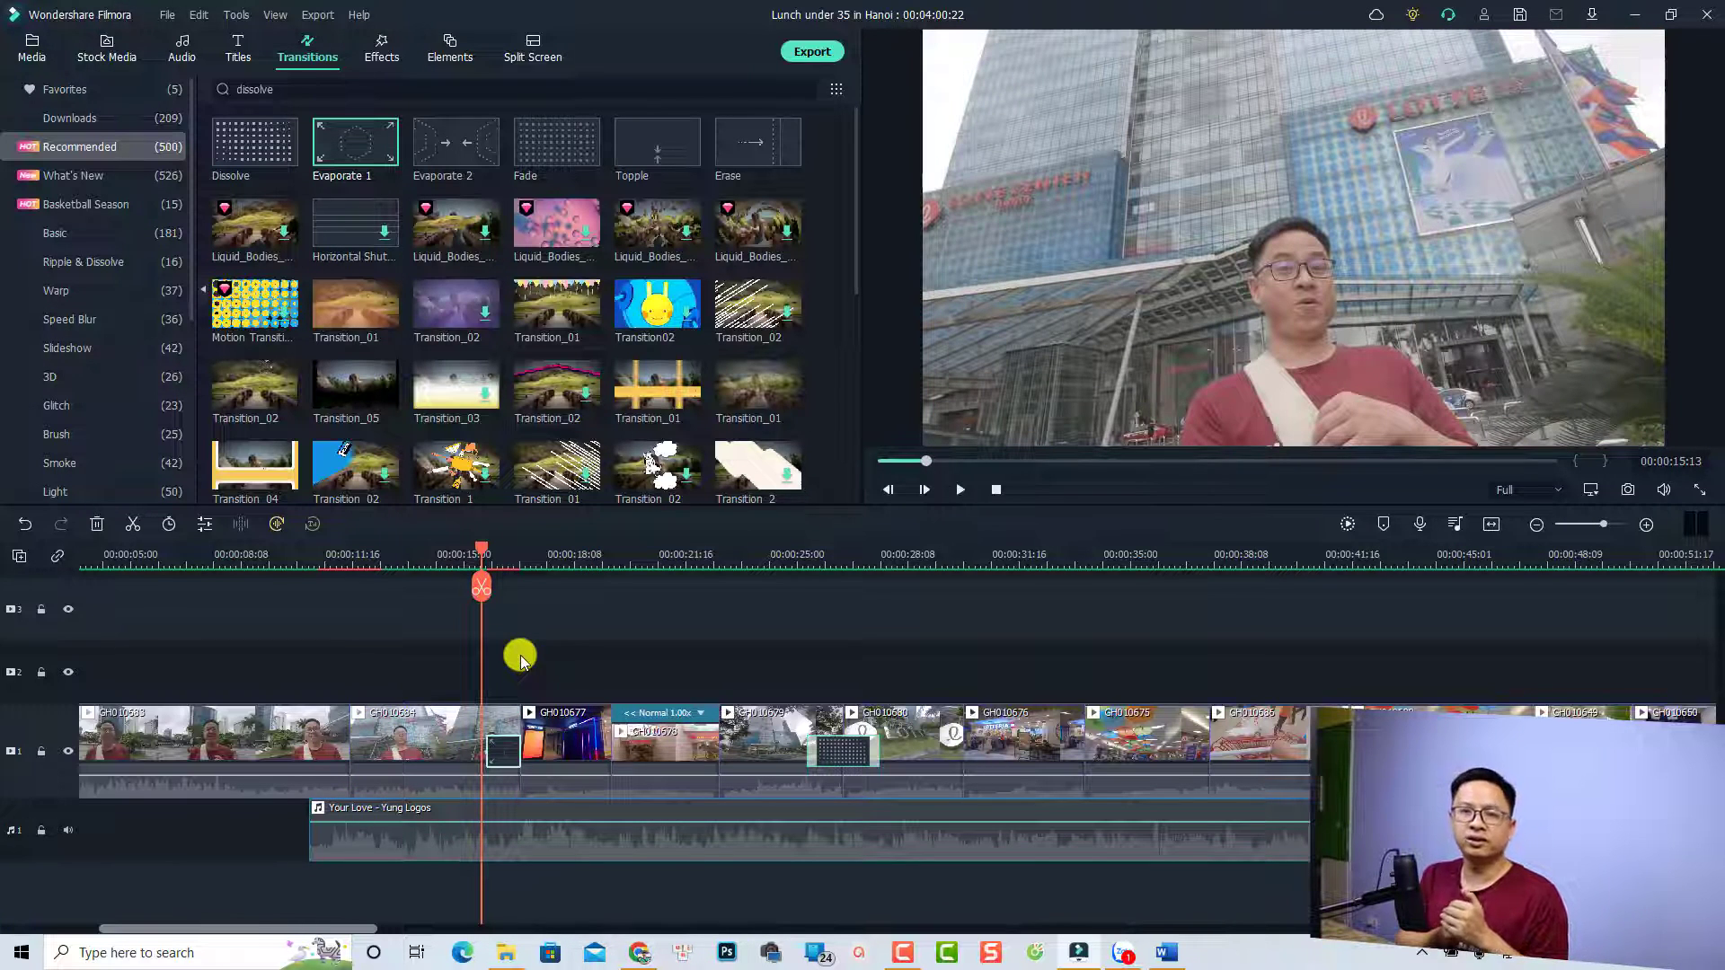